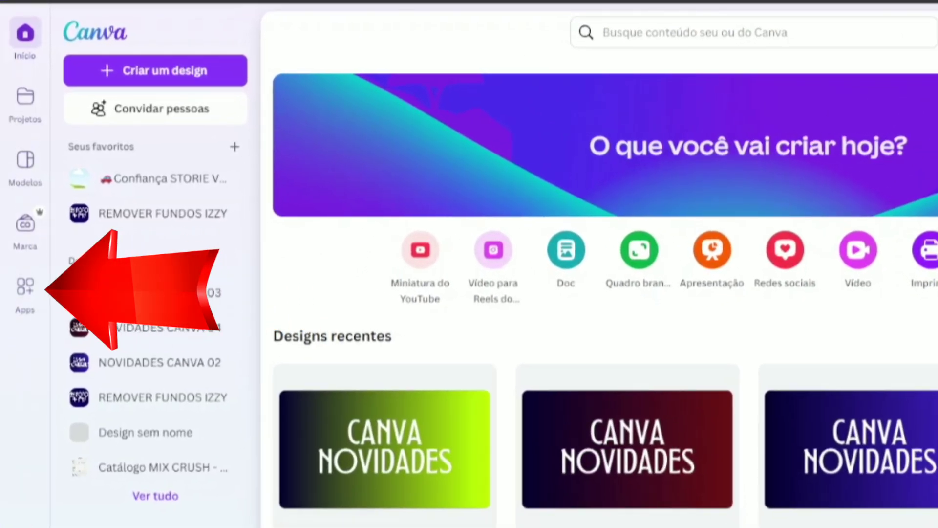
Step: Search Canva's app library for Text Maker
click(21, 300)
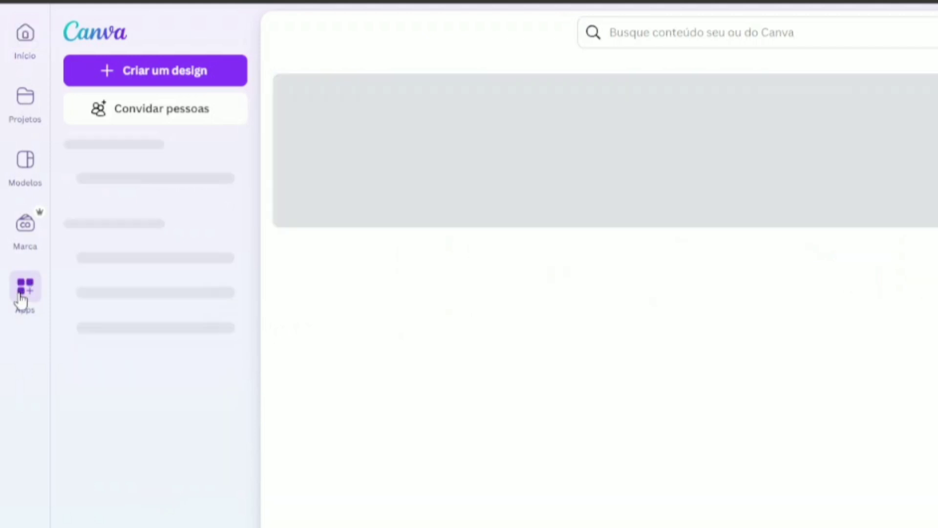
click(440, 312)
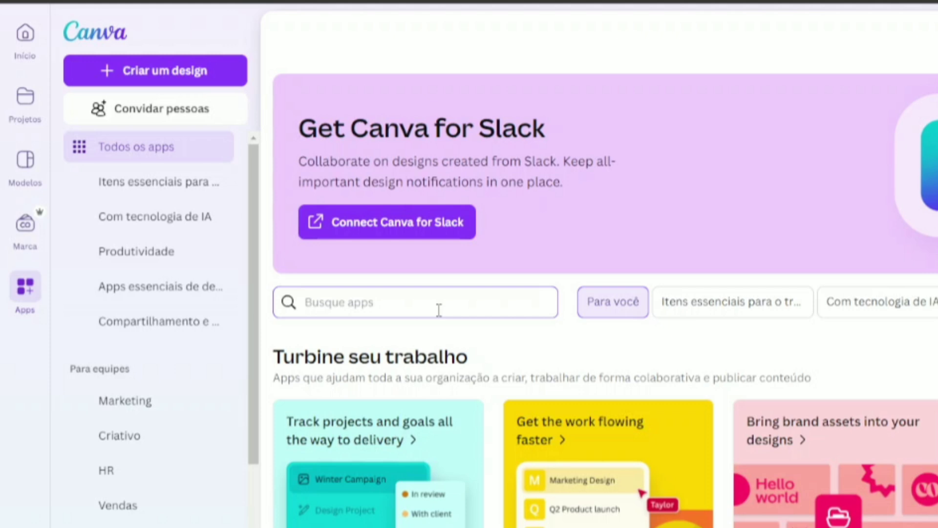
text(TEXT)
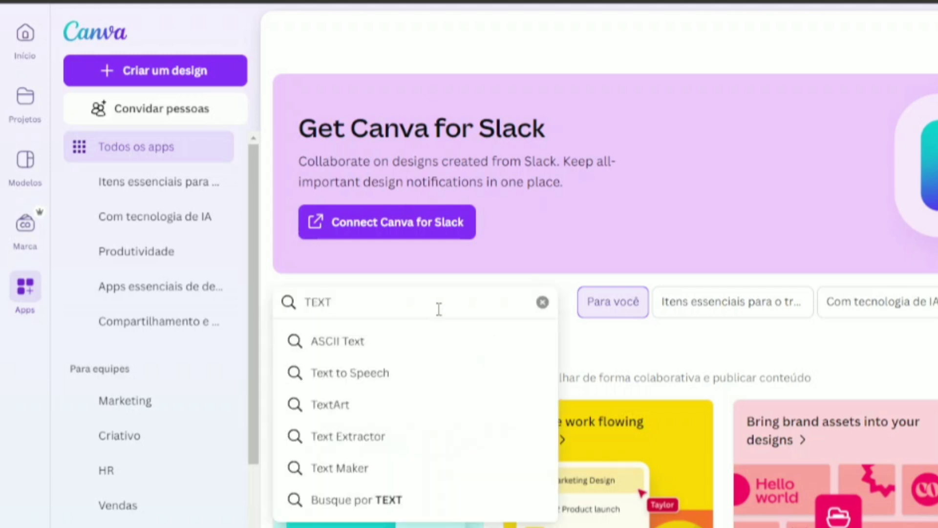
click(327, 467)
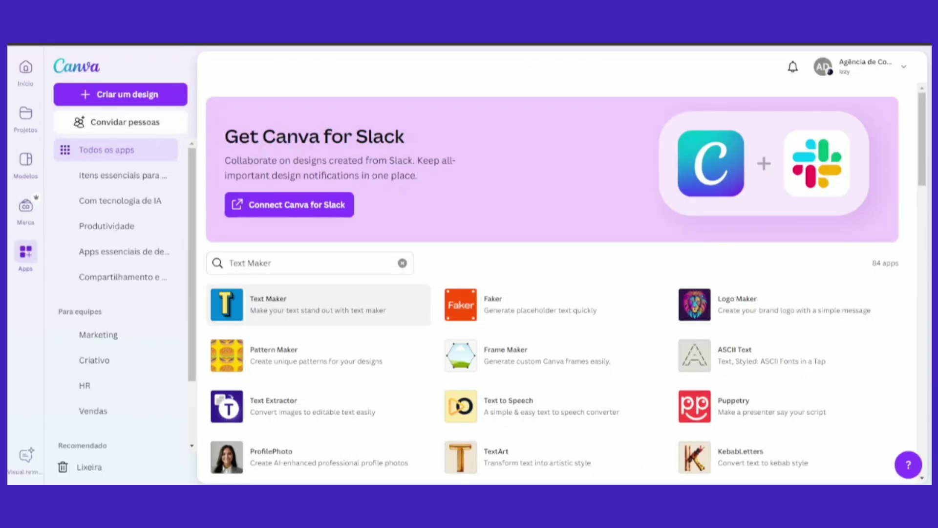
Step: Open the Text Maker app's details and look through all of its preview images
click(369, 362)
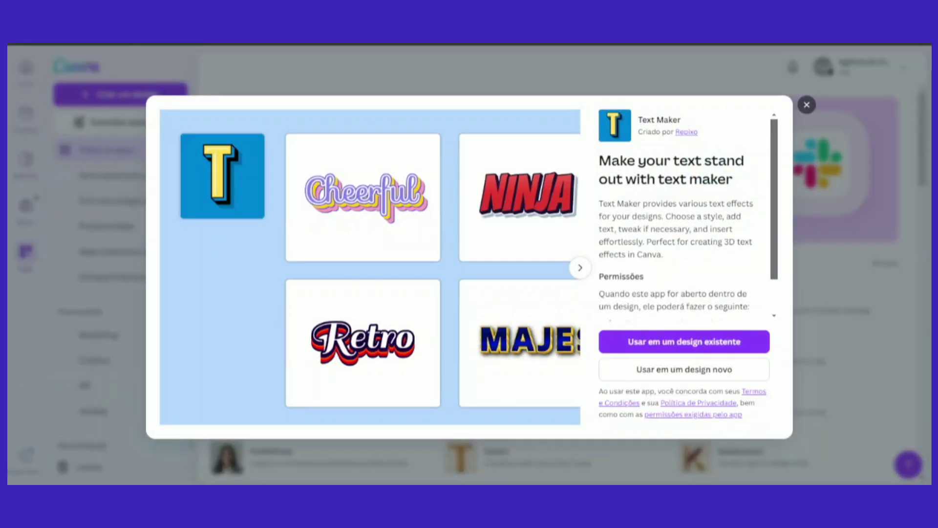
click(580, 272)
click(580, 271)
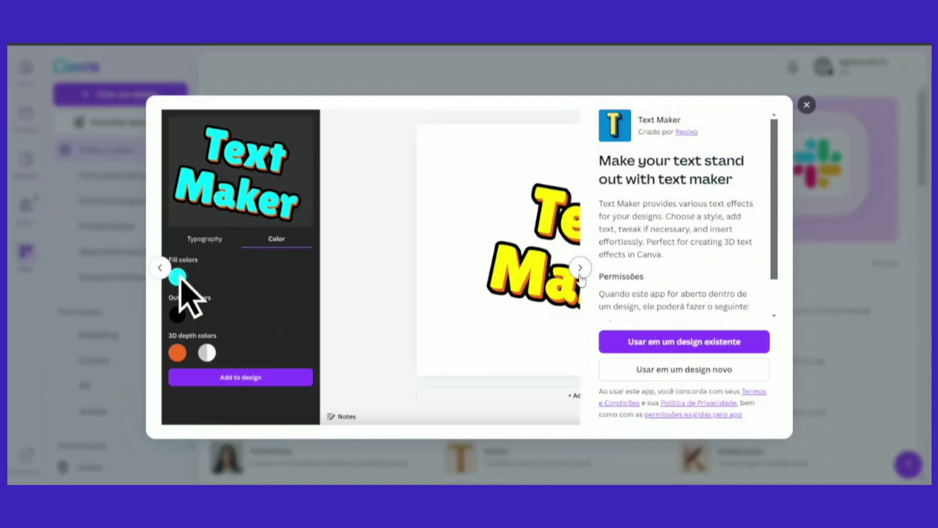
click(580, 274)
click(580, 273)
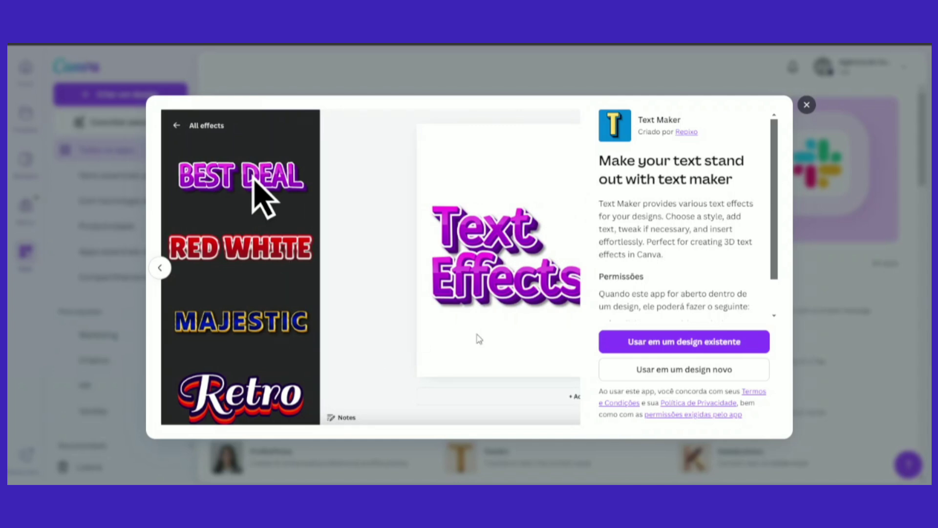
Step: Use Text Maker in a new custom-size design of 1080 × 1080 px
click(685, 376)
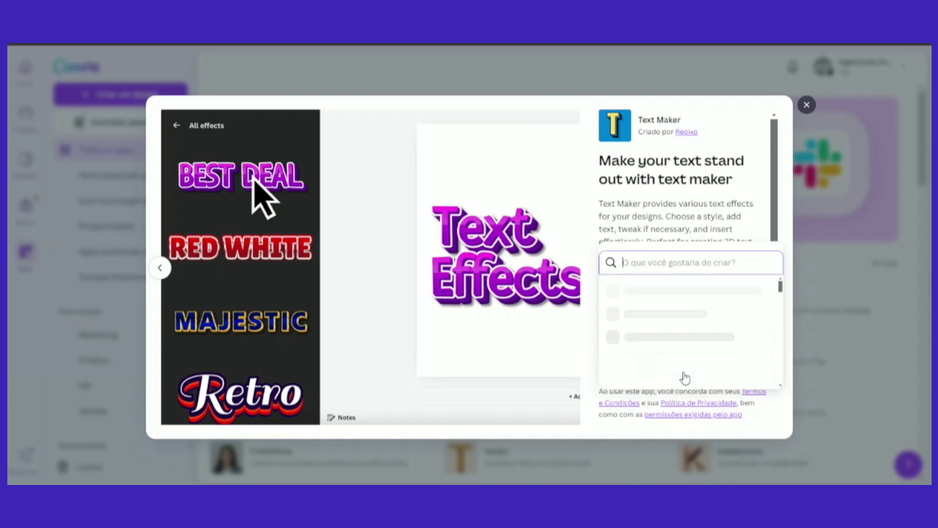
click(674, 259)
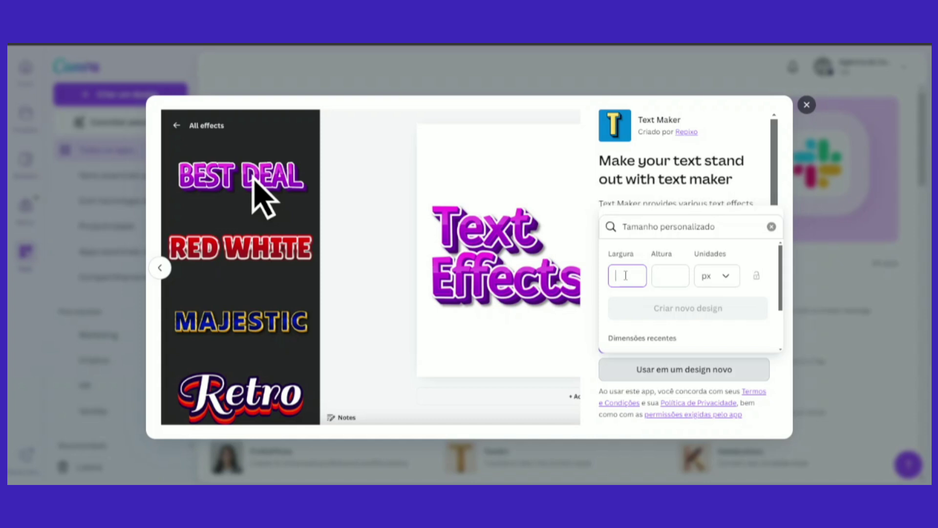
text(1080)
click(669, 276)
text(1080)
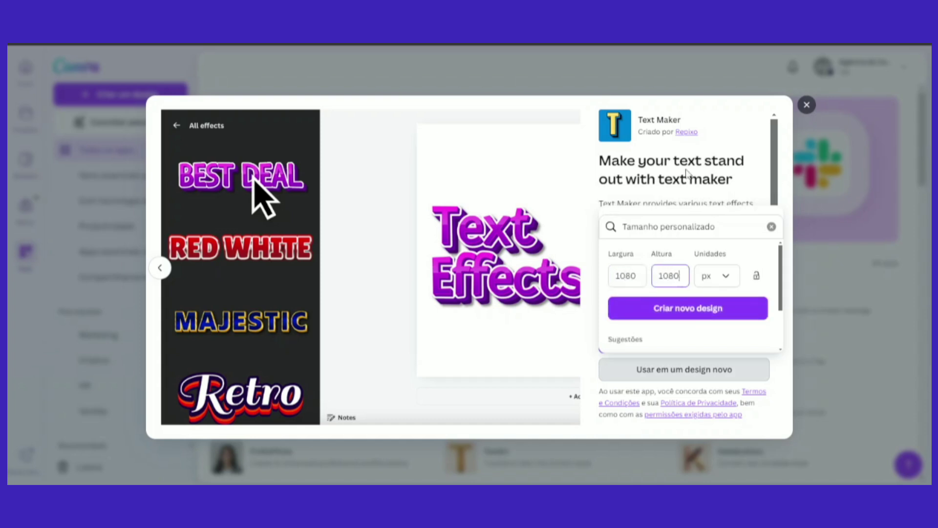
click(684, 307)
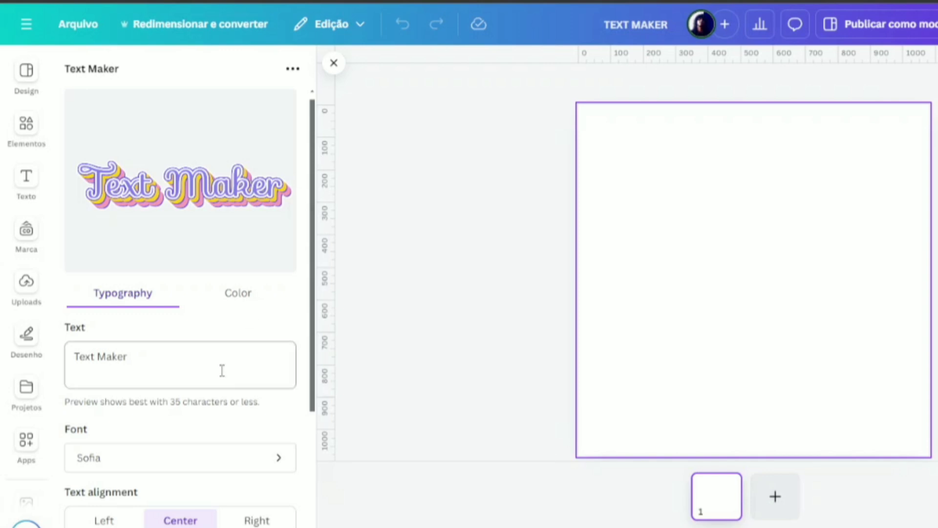
Step: Examine Text Maker's typography settings, including the list of available fonts, the alignment and the spacing options
drag(148, 352, 63, 361)
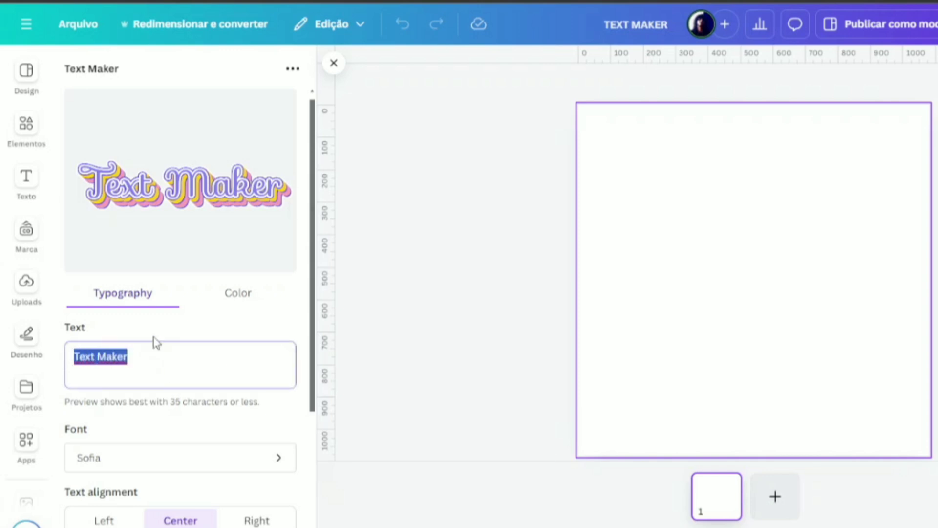
drag(316, 218, 314, 293)
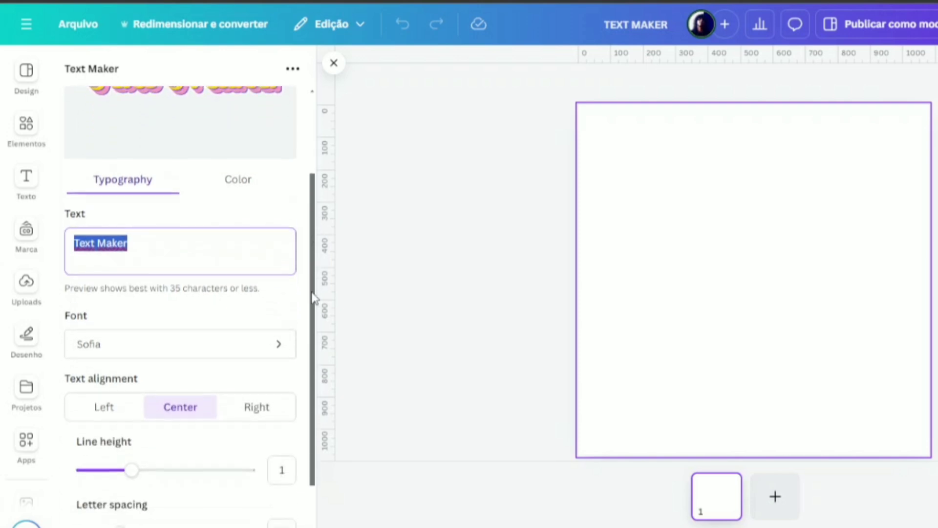
click(253, 338)
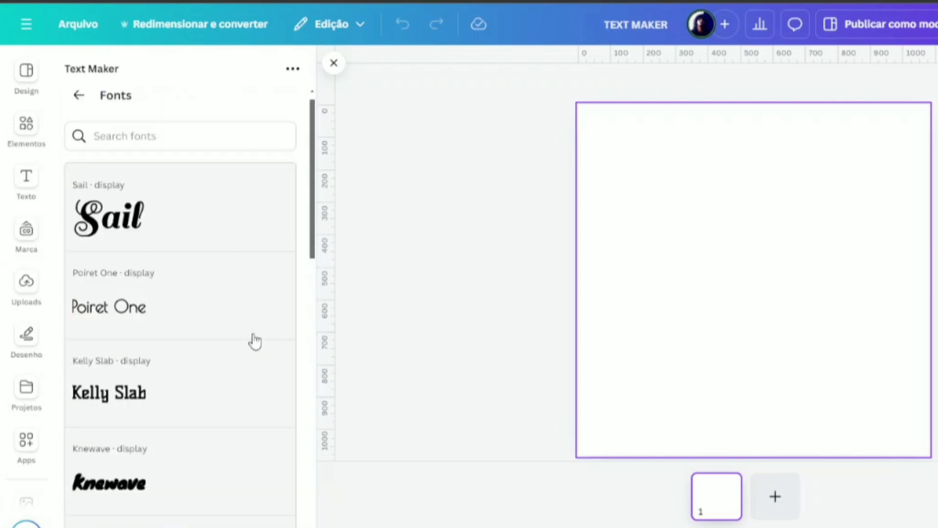
click(78, 100)
scroll(161, 351, down, 4)
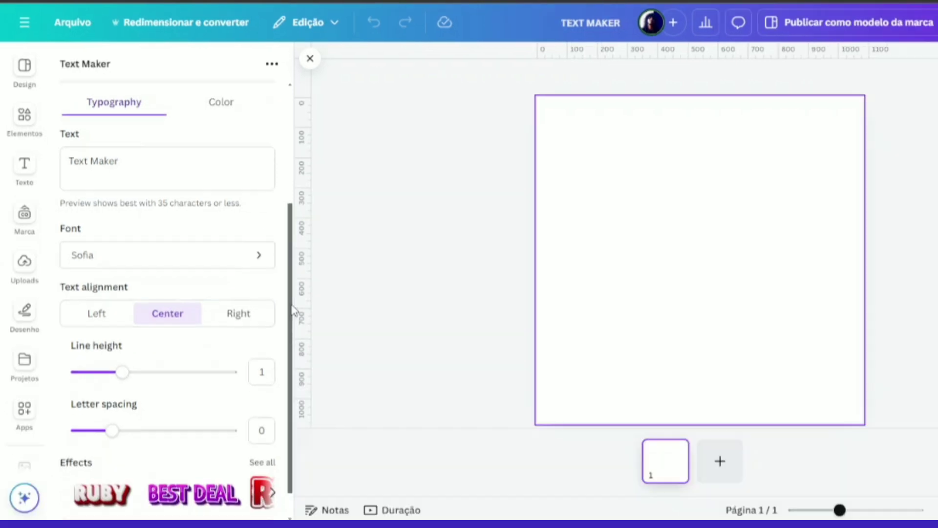
scroll(292, 310, down, 2)
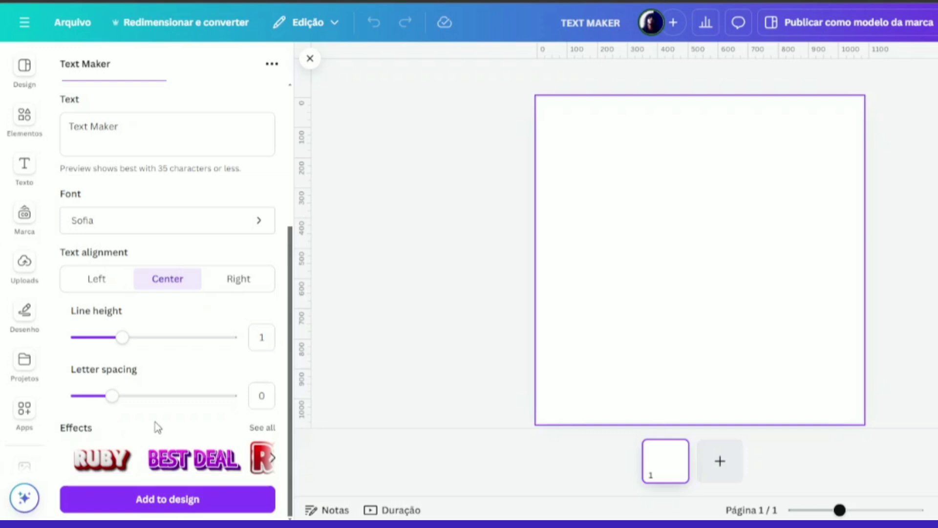
Step: Browse Text Maker's effect categories and the full list of 3d effects
click(258, 429)
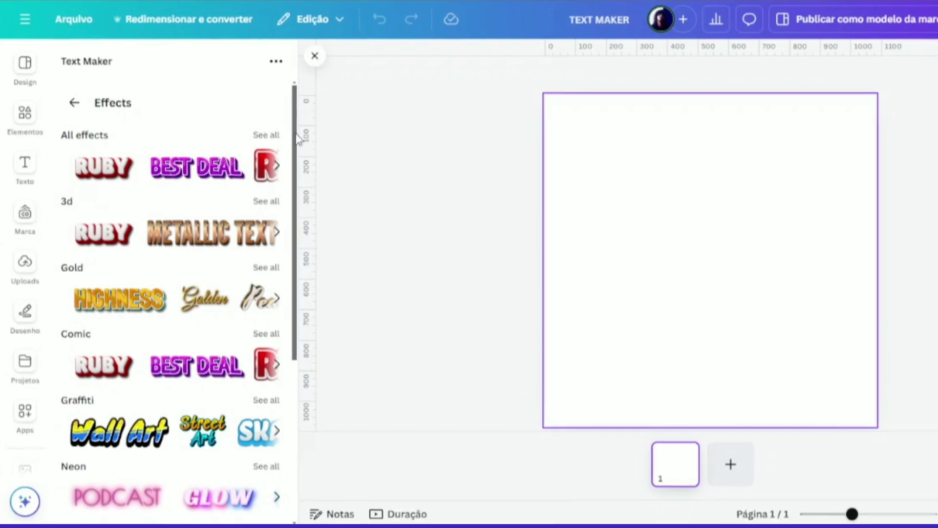
drag(296, 138, 299, 305)
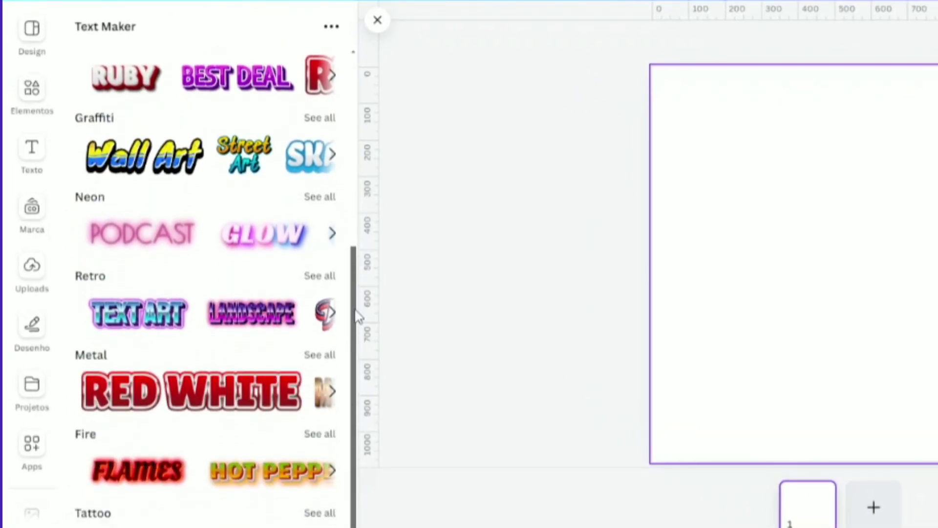
drag(358, 317, 348, 117)
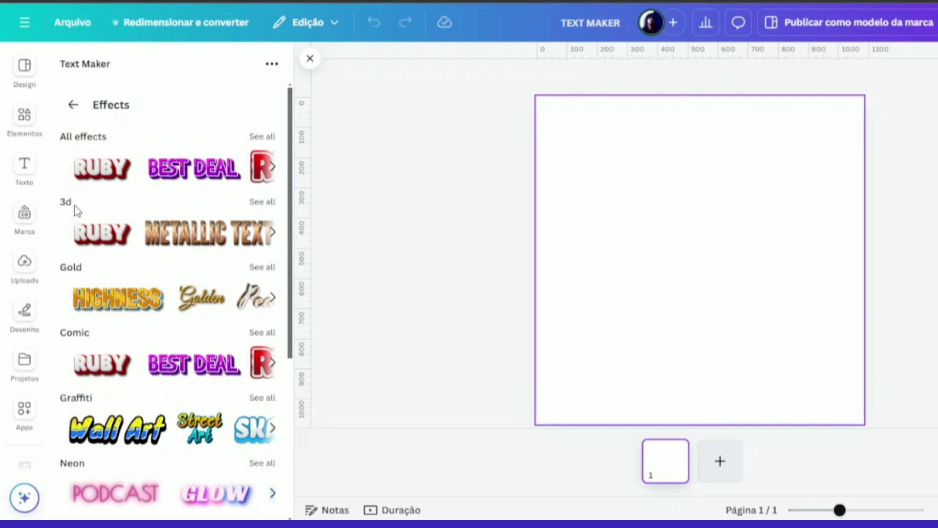
click(259, 202)
scroll(176, 252, down, 15)
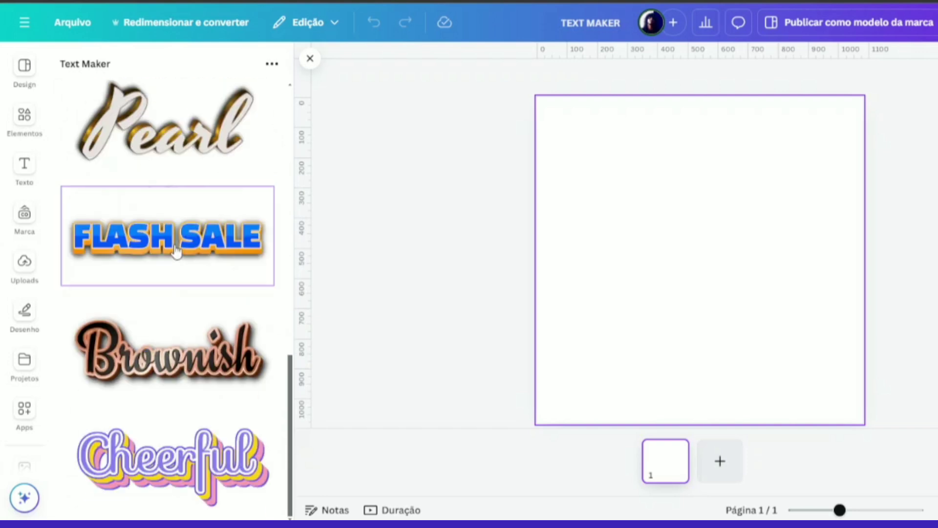
scroll(175, 251, up, 15)
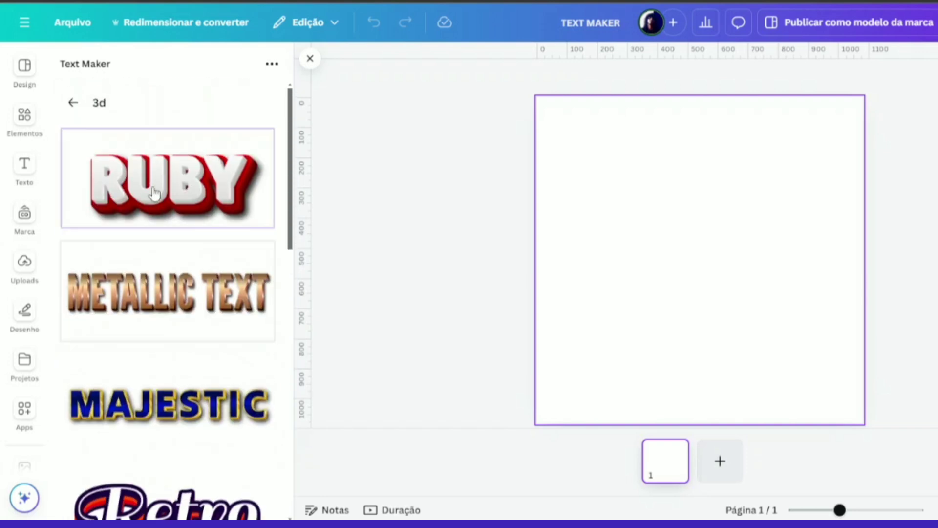
click(72, 103)
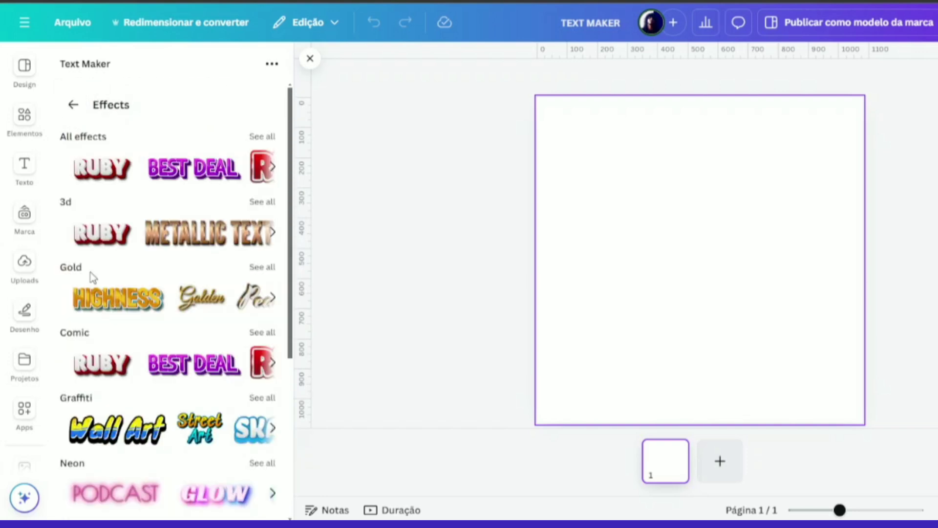
Step: Look through the full list of Gold effects and the remaining effect categories down to Tattoo
click(252, 268)
scroll(161, 273, down, 5)
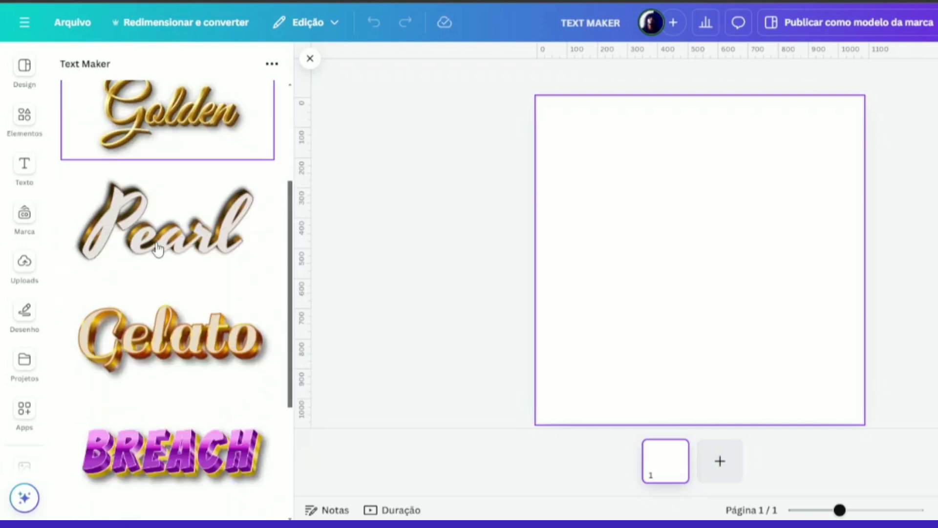
scroll(169, 324, down, 1)
scroll(164, 283, up, 8)
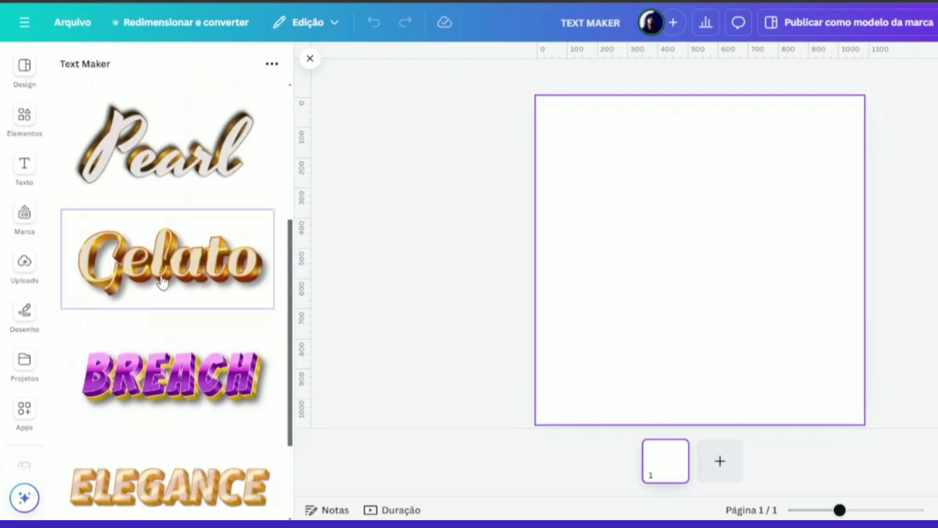
click(74, 105)
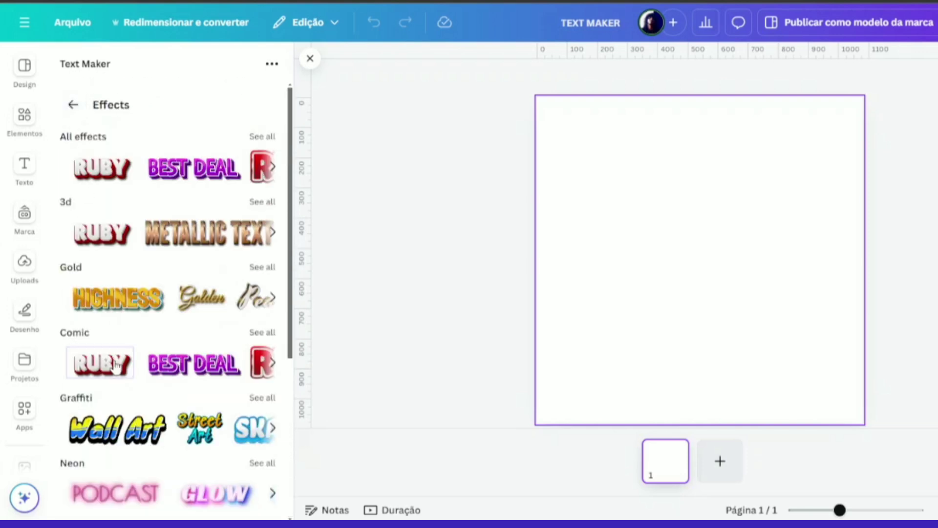
scroll(171, 293, down, 3)
scroll(296, 323, down, 3)
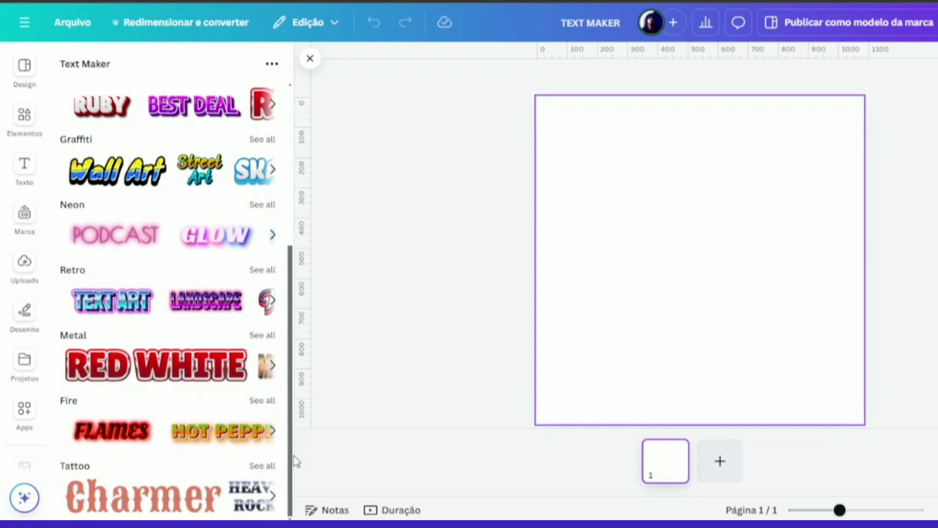
scroll(285, 220, up, 7)
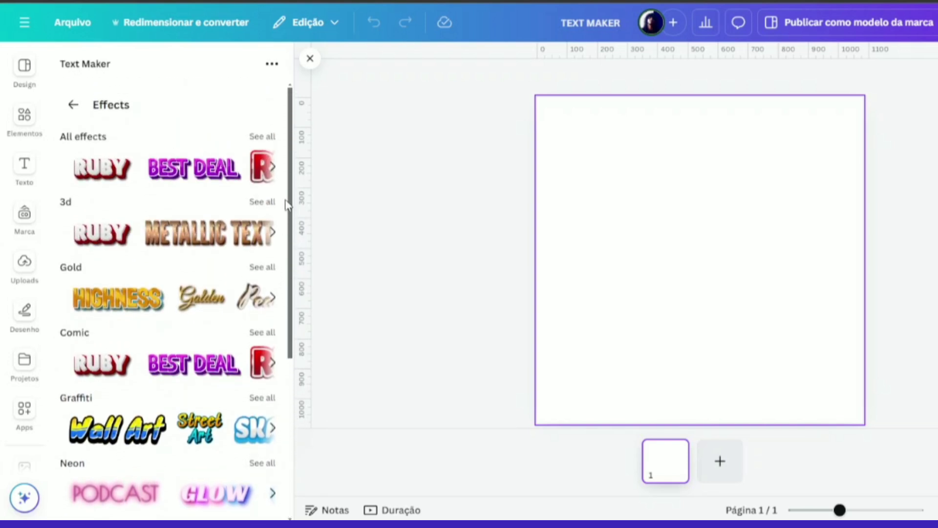
Step: Apply the Metallic Text effect from the 3d category and set its text to TEXTO METÁLICO
click(263, 203)
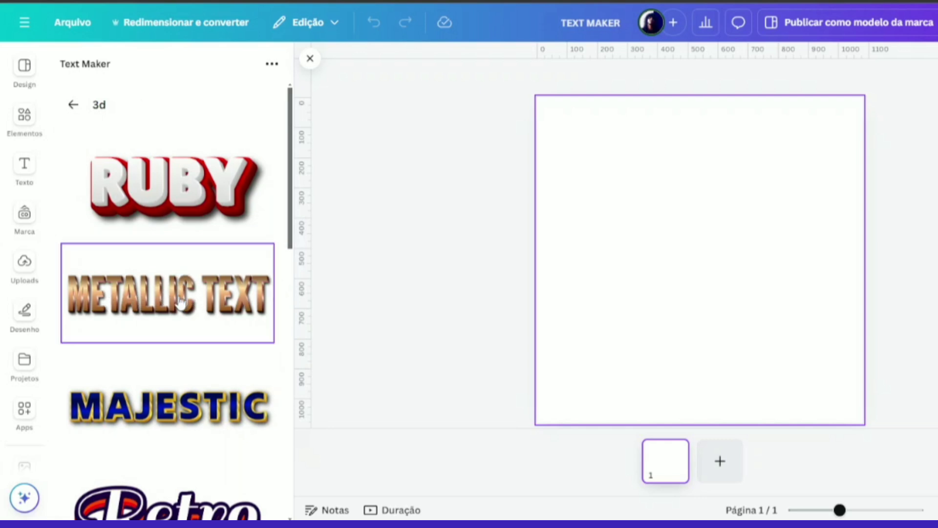
click(180, 301)
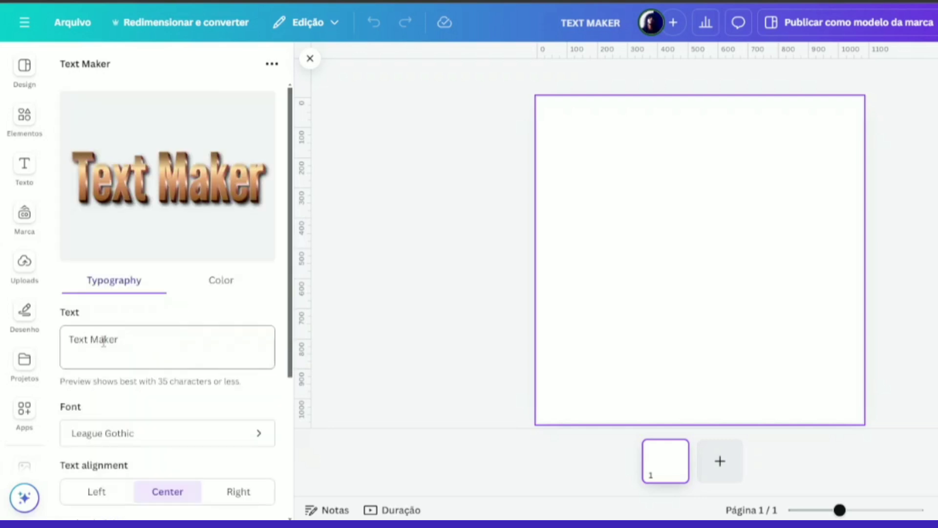
triple_click(139, 339)
text(TEXTO MET)
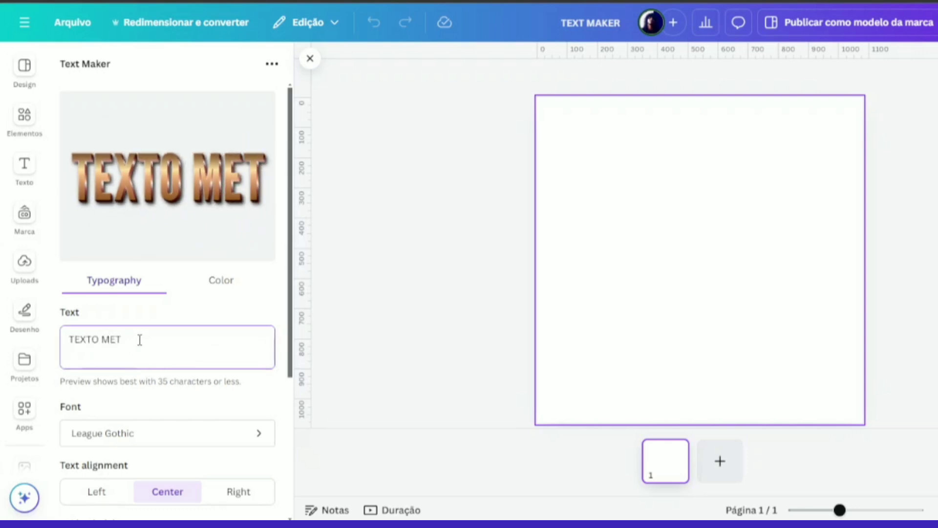
text(ÁLICO)
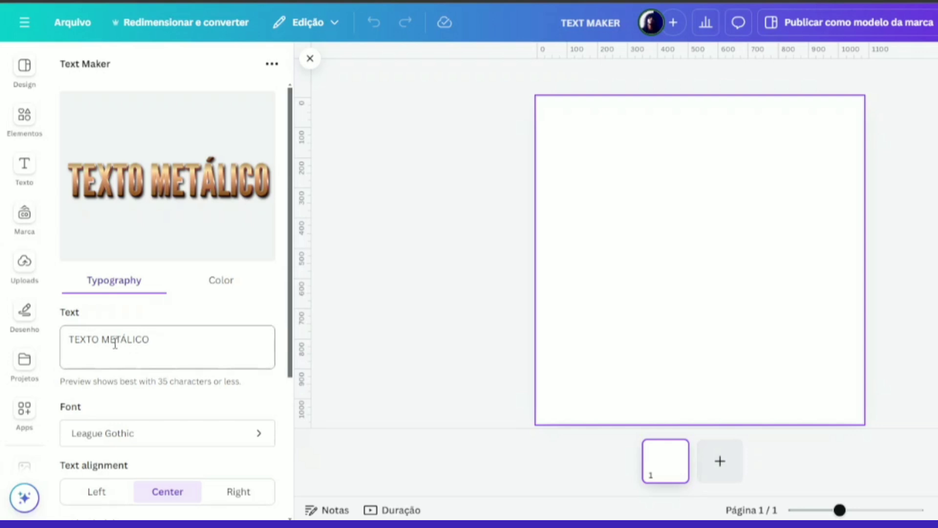
Step: Review the metallic text's fill, shadow and 3D depth colors and its typography settings
click(220, 288)
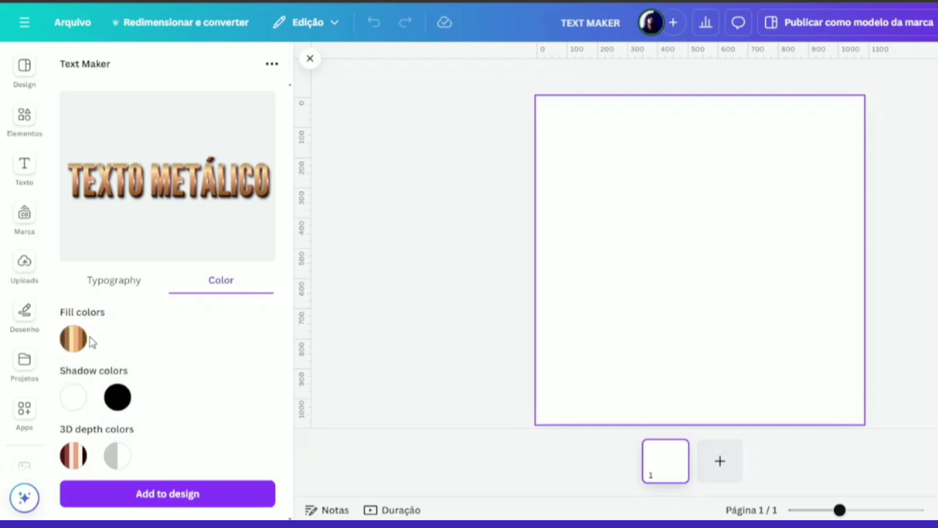
click(113, 288)
drag(287, 322, 282, 465)
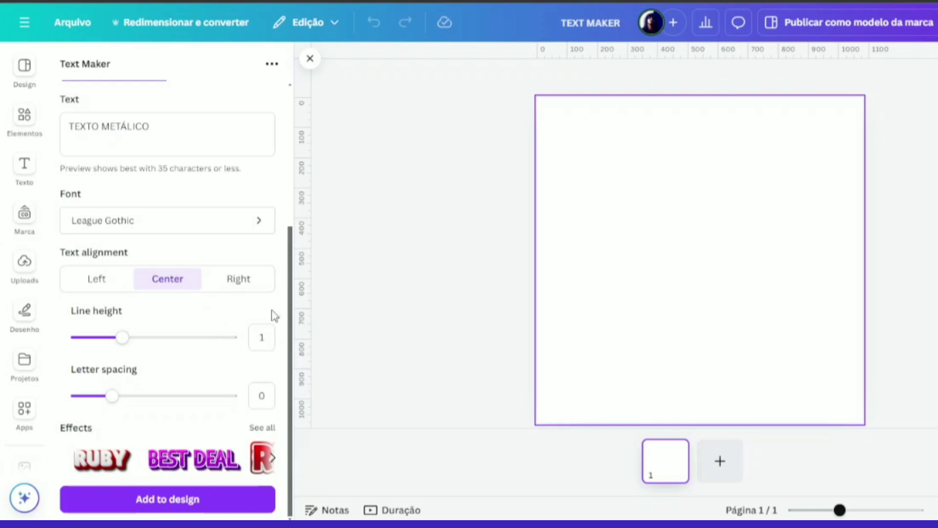
scroll(273, 315, up, 5)
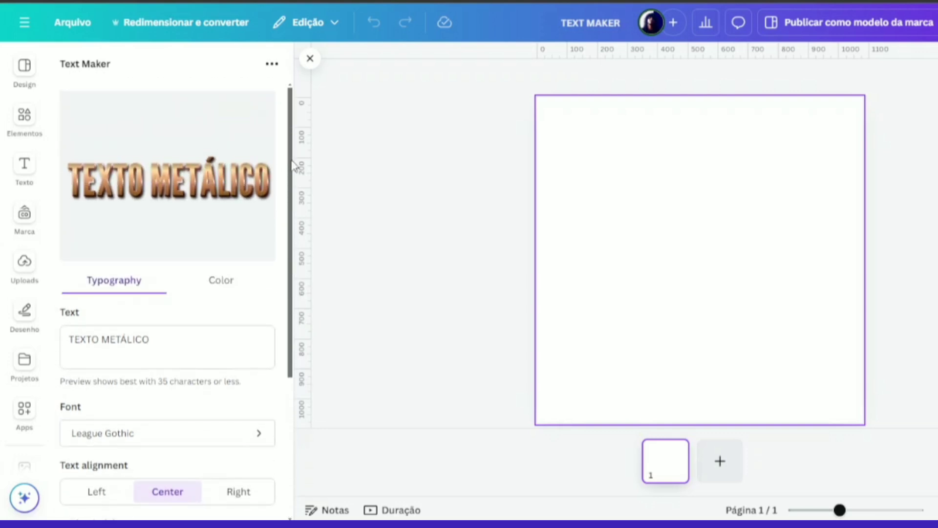
drag(292, 166, 297, 320)
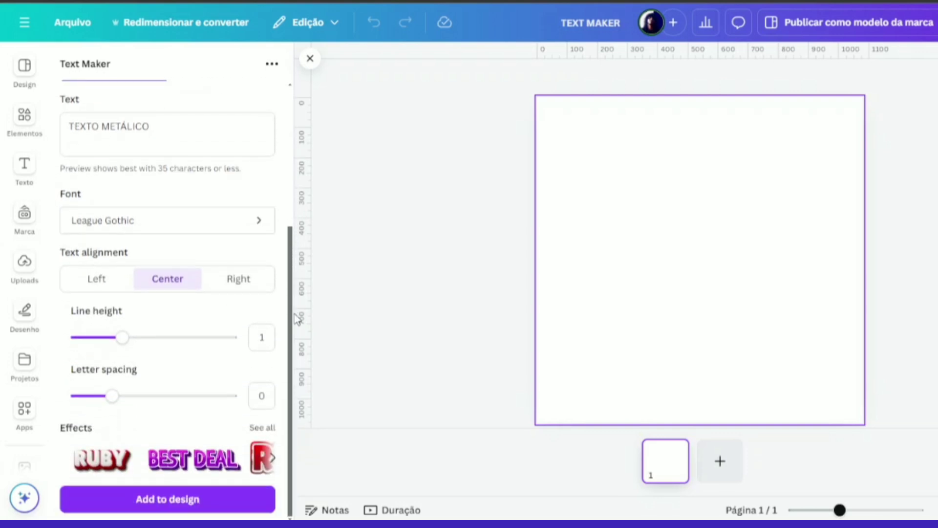
Step: Add the metallic text to the page and enlarge it to nearly the page's full width
click(186, 500)
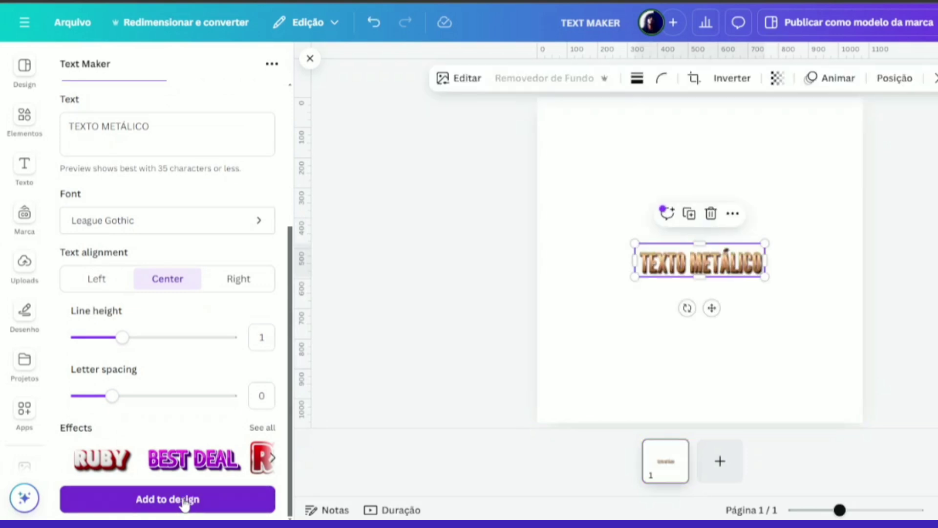
drag(765, 277, 838, 340)
click(694, 157)
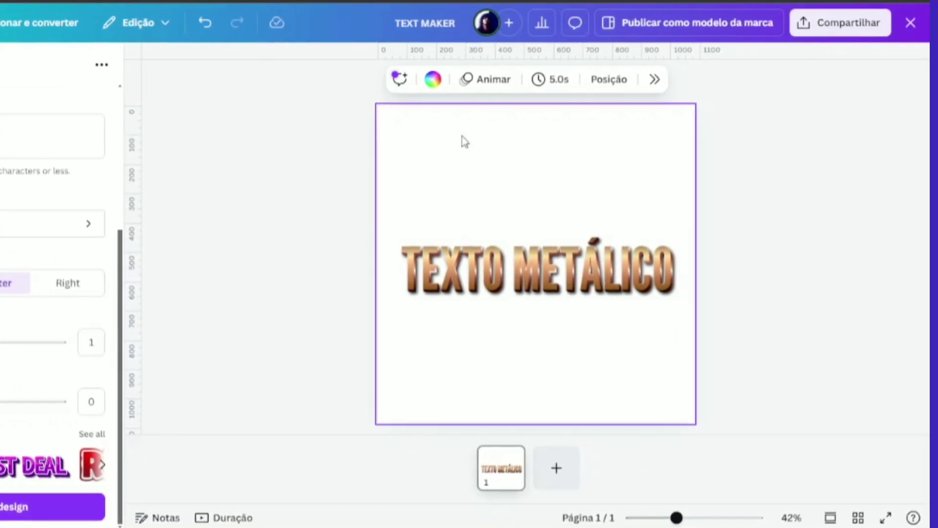
Step: Set the page background to the solid reddish brown #672921
click(432, 79)
click(372, 134)
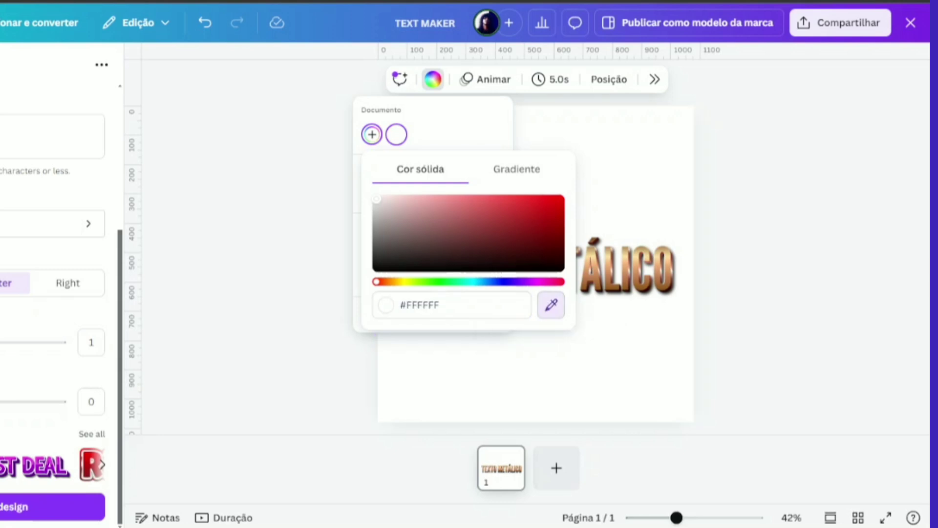
text(#672921)
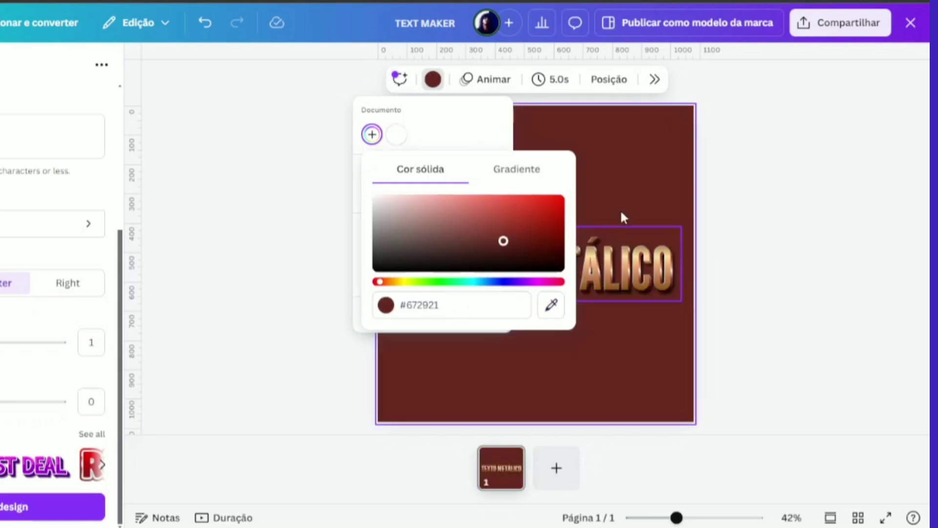
click(623, 161)
Step: Change the page background to the darkest brown among the colors taken from the metallic text image
click(433, 79)
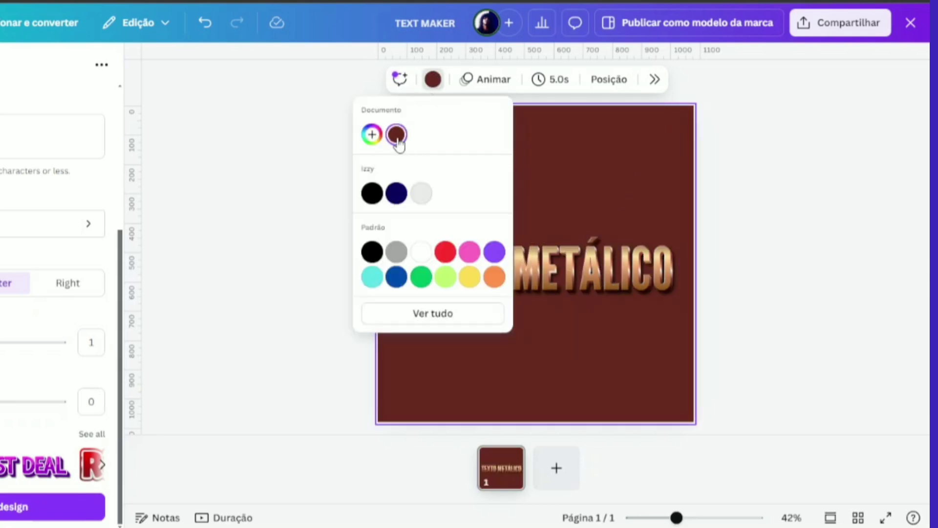
click(435, 81)
click(438, 81)
click(432, 313)
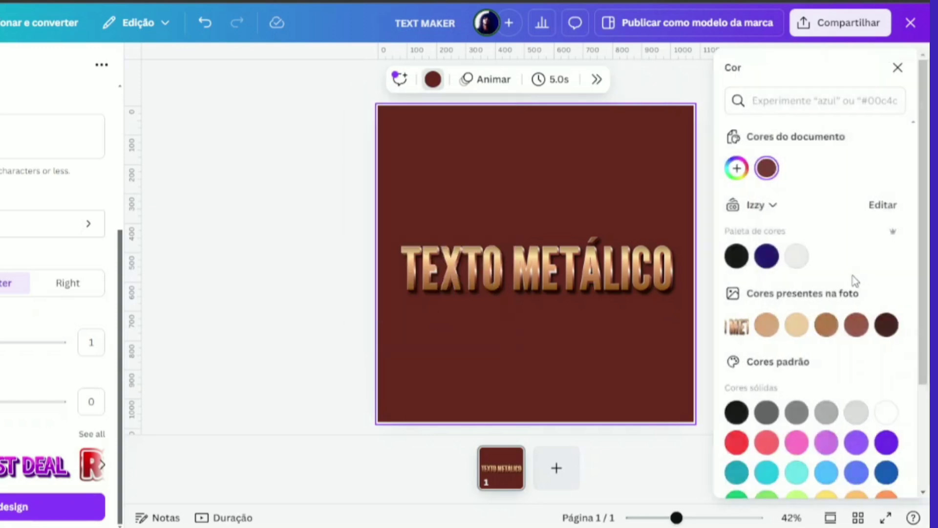
click(881, 325)
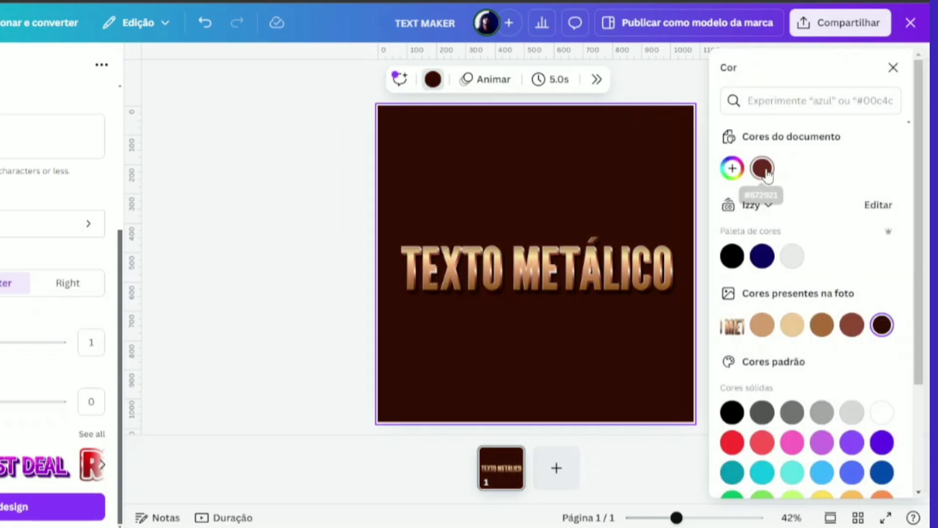
Step: Turn the solid brown page background into a two-color radial gradient that spreads from the page's center
click(731, 168)
click(863, 204)
click(768, 266)
click(772, 267)
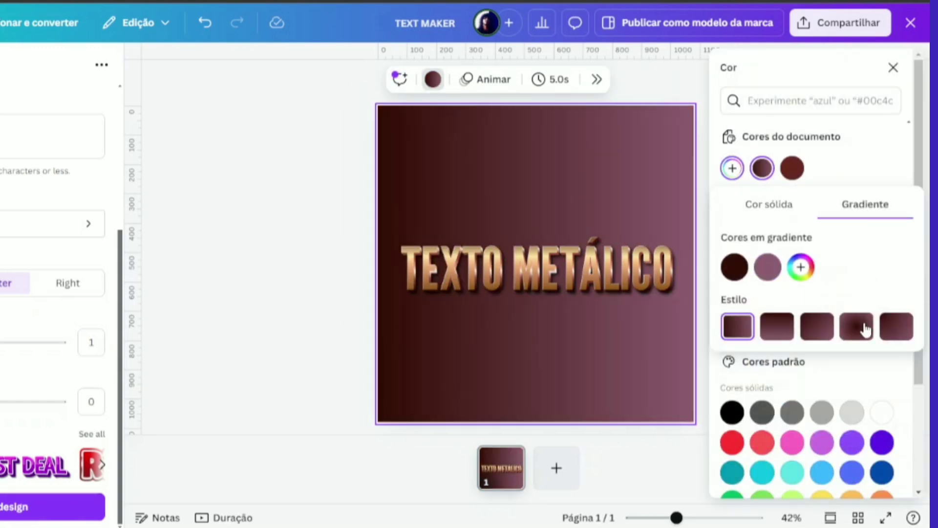
click(861, 324)
Step: Set the gradient's outer color to a dark brown sampled from the page and its center color to #69261A
click(768, 268)
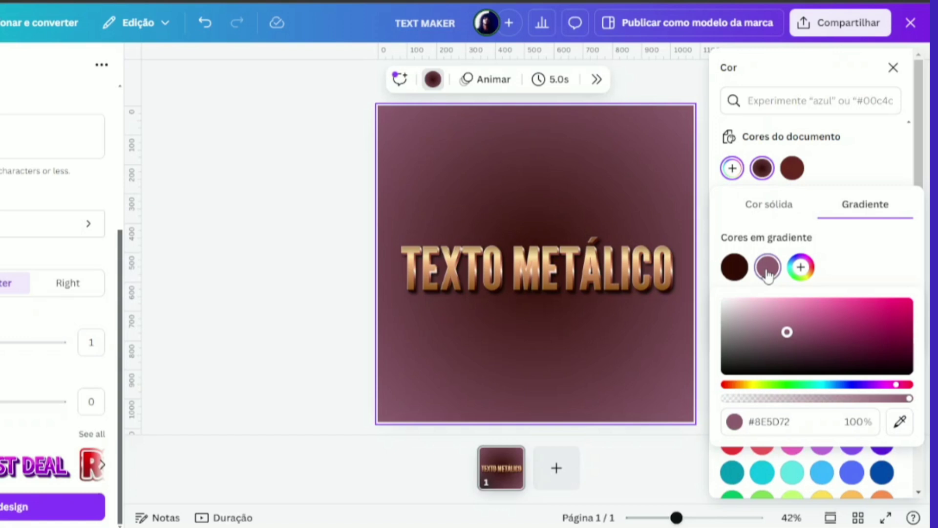
click(900, 422)
click(736, 267)
click(735, 267)
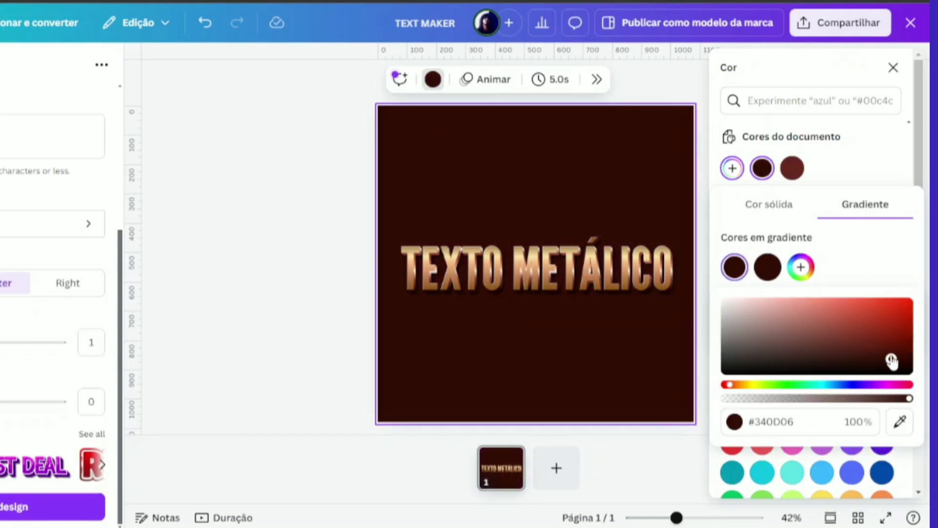
drag(890, 360, 864, 343)
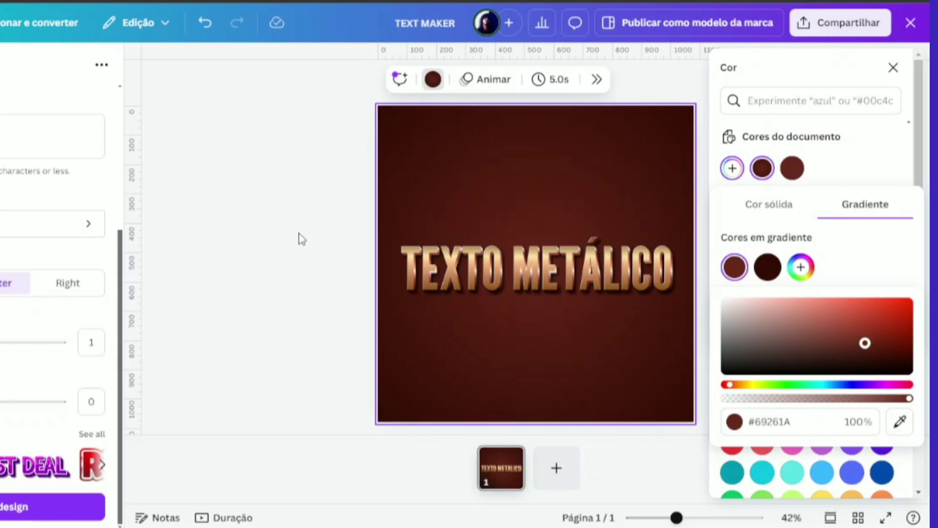
key(Escape)
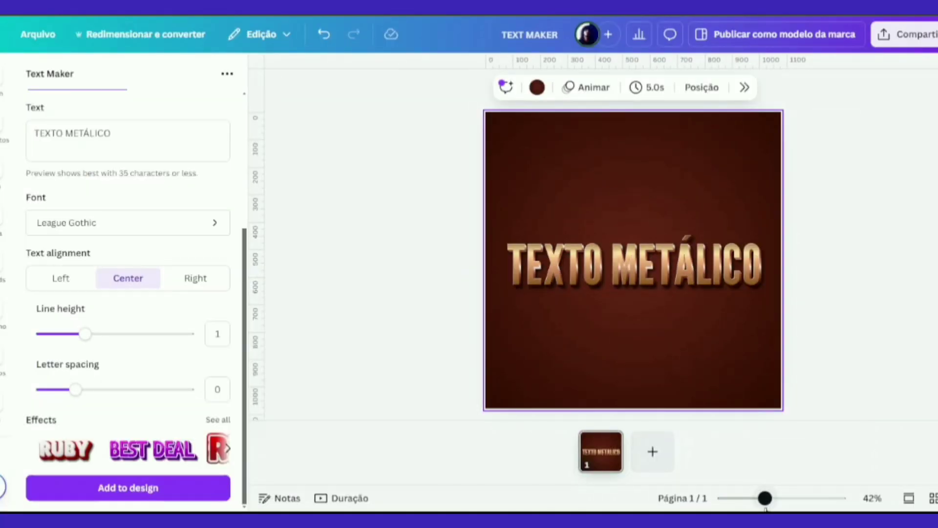
Step: Examine the metallic text's 3D depth and shine up close against the gradient background
scroll(633, 260, up, 2)
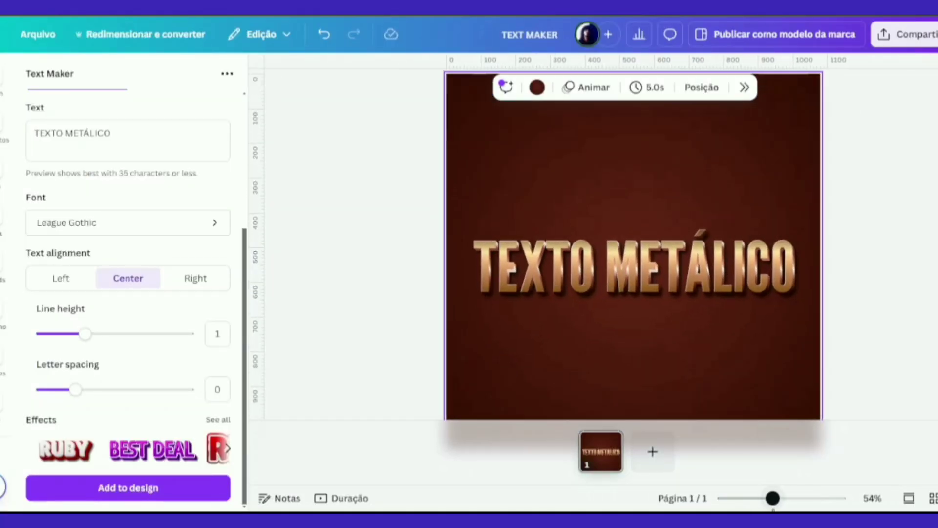
scroll(633, 274, up, 5)
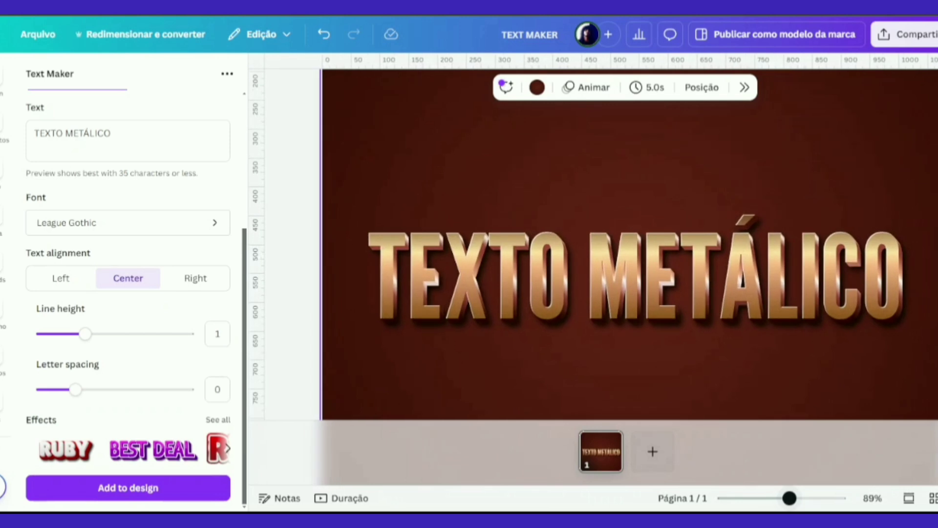
scroll(656, 243, up, 1)
scroll(656, 242, up, 1)
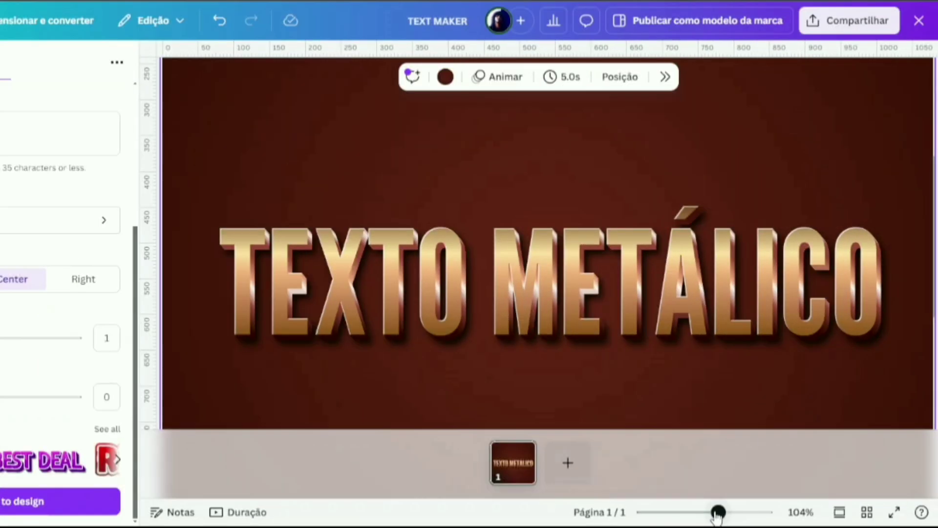
scroll(688, 259, down, 5)
scroll(551, 359, down, 1)
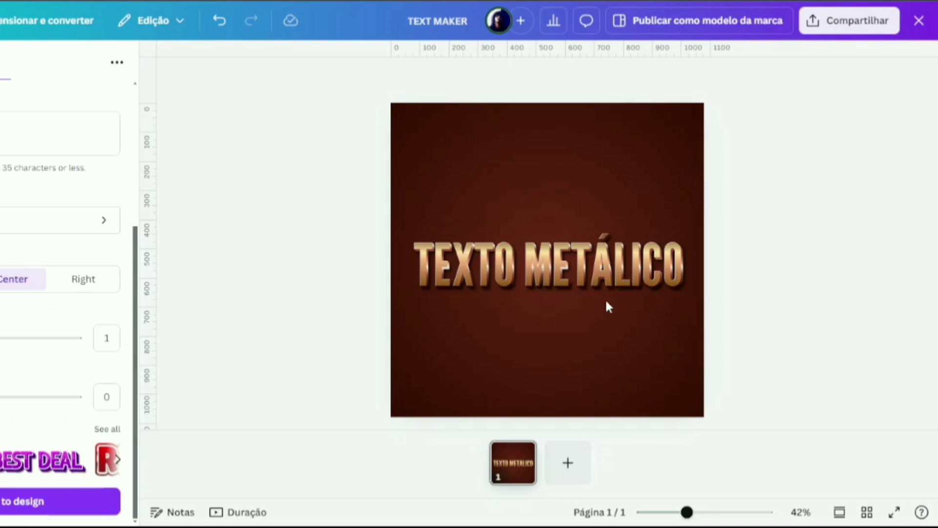
Step: Add a second page and remove its brown gradient background so the page is blank white
click(573, 468)
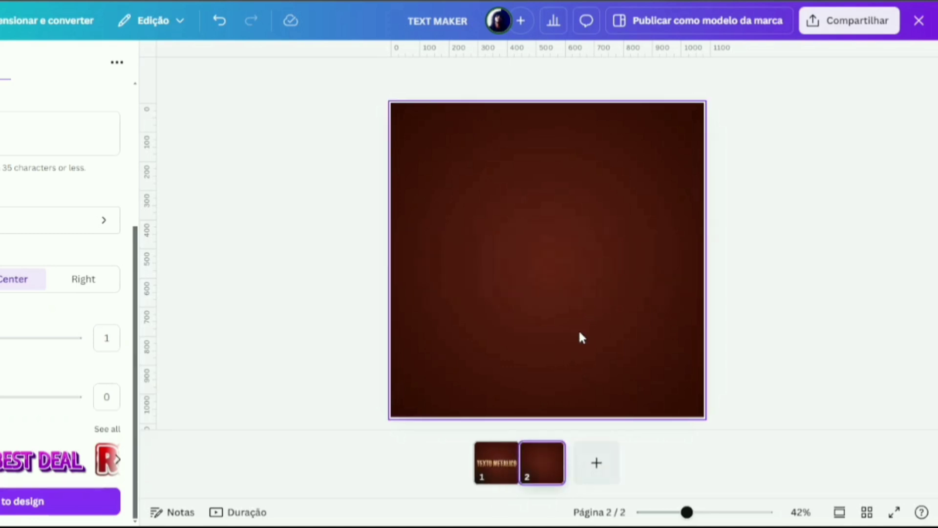
click(541, 267)
key(Delete)
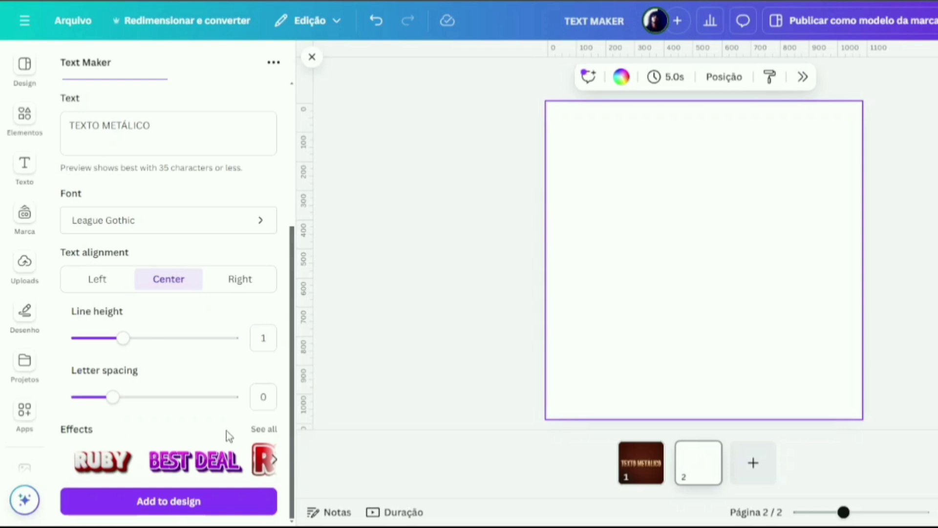
Step: Apply the Landscape effect from Text Maker's Retro category
click(264, 428)
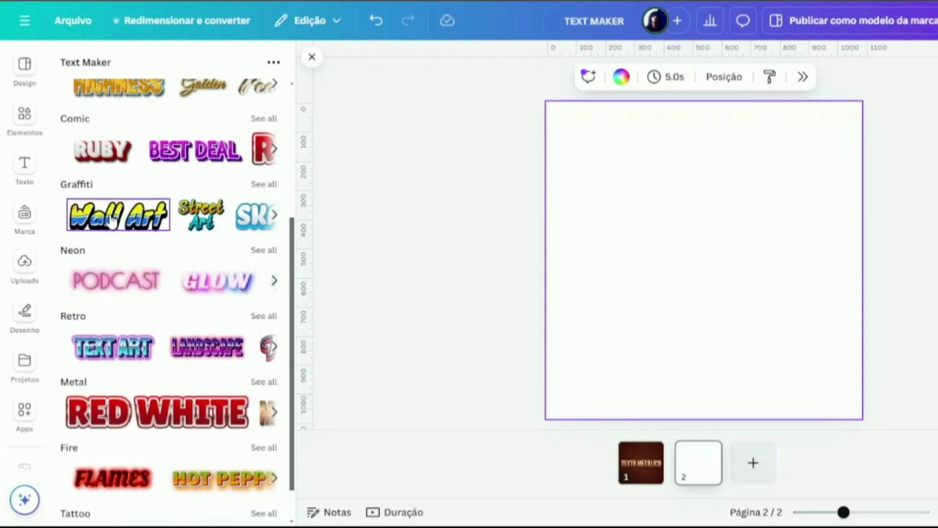
scroll(277, 197, up, 5)
scroll(293, 196, down, 4)
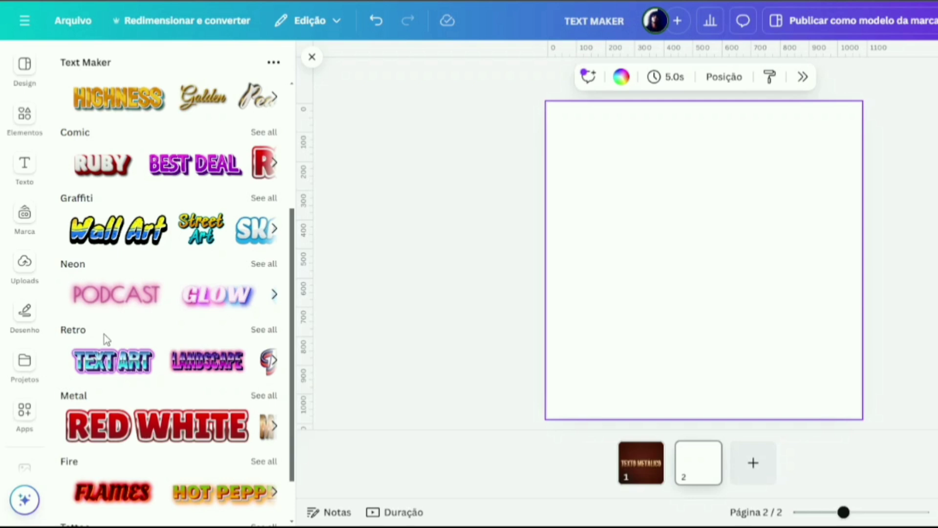
click(197, 365)
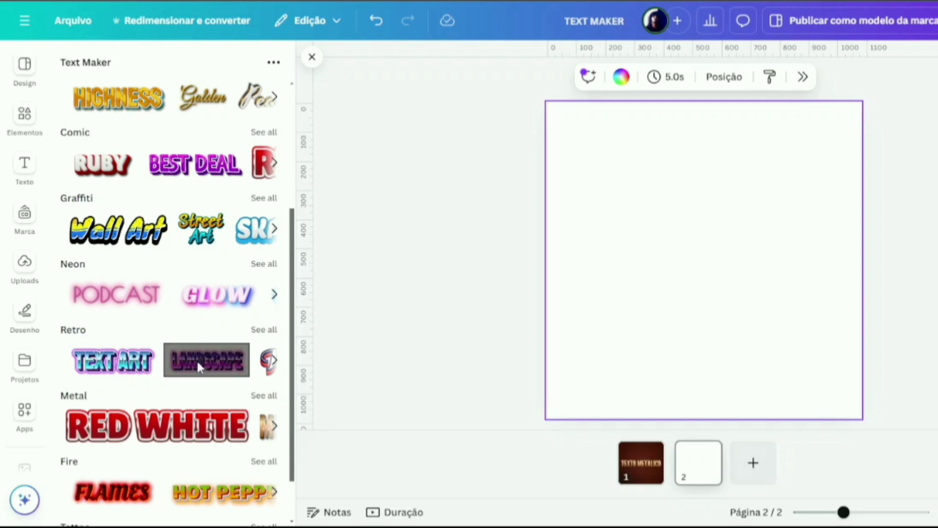
scroll(172, 213, up, 4)
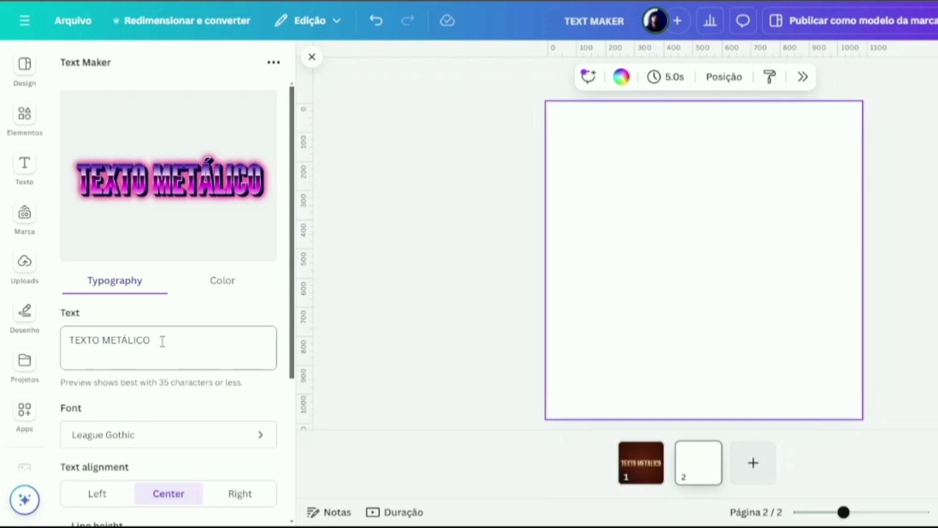
Step: Replace the word METÁLICO so the effect's text reads TEXTO RETRÔ
click(163, 341)
drag(158, 341, 102, 341)
text(RE)
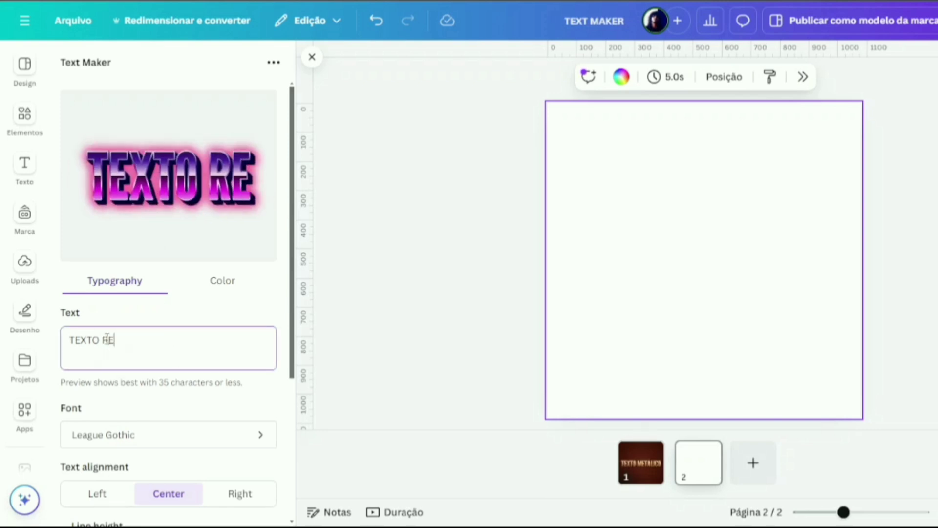
text(TRÔ)
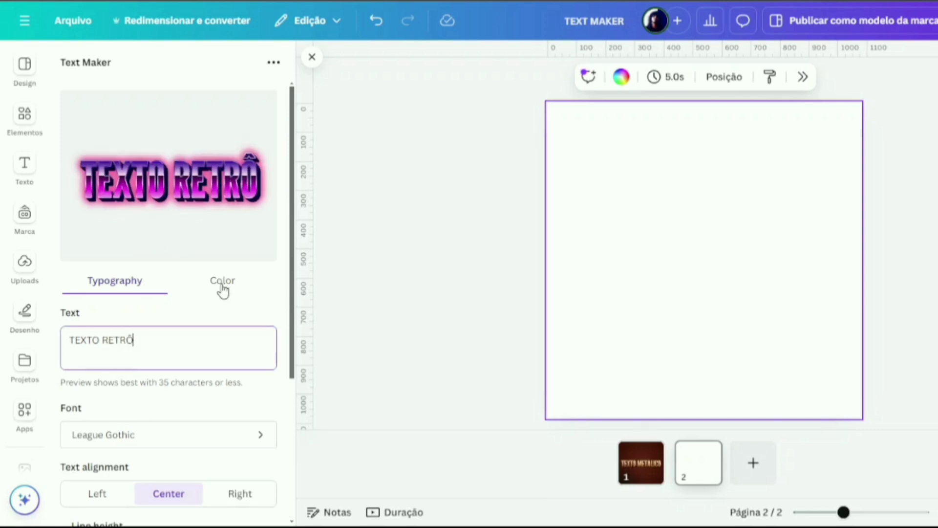
click(197, 294)
click(112, 291)
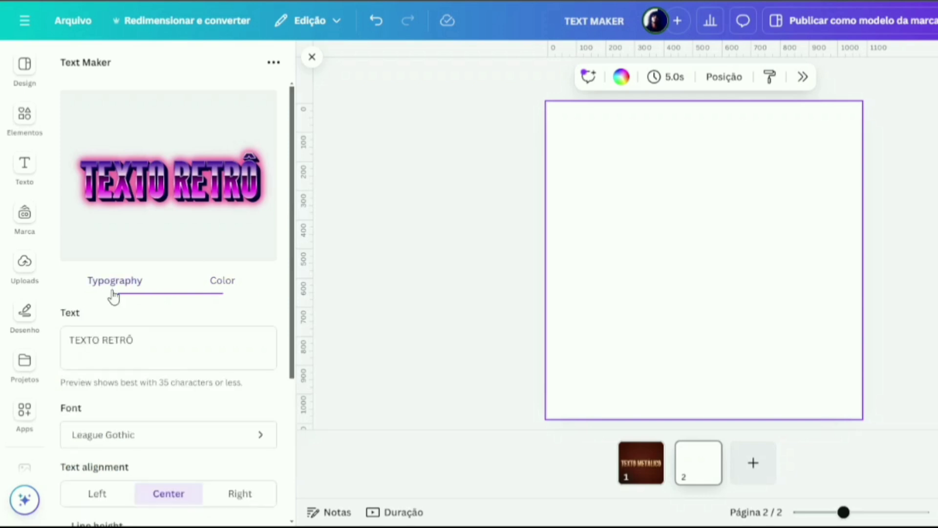
Step: Add the retro text to page 2 and enlarge it to the page's full 1080 px width
scroll(167, 347, down, 5)
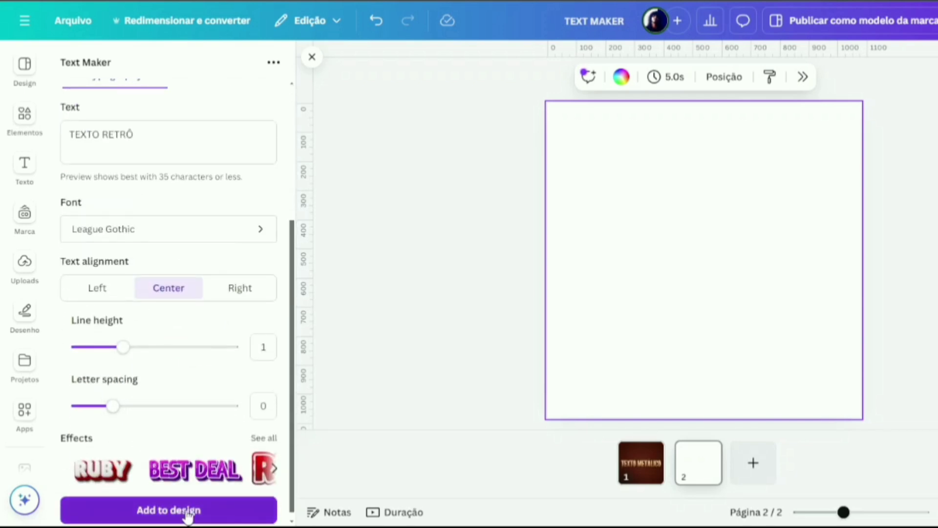
click(187, 510)
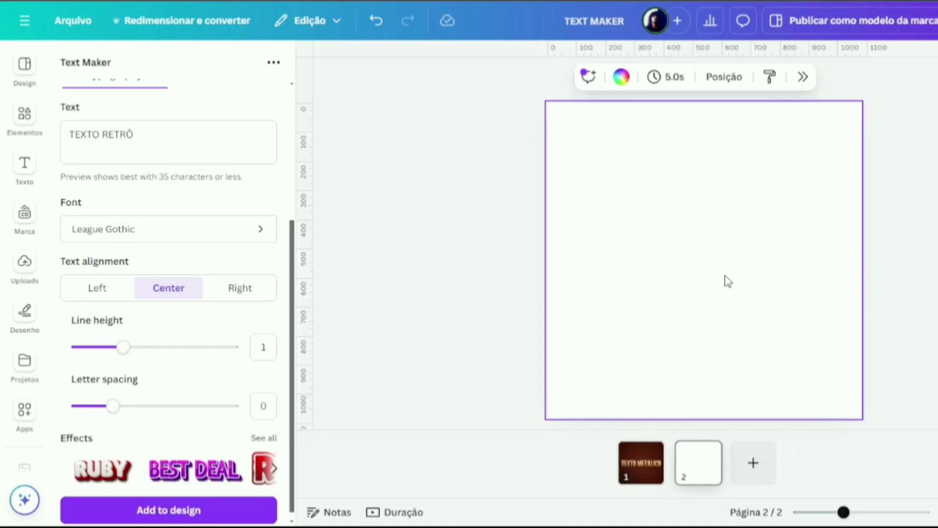
drag(765, 289, 854, 345)
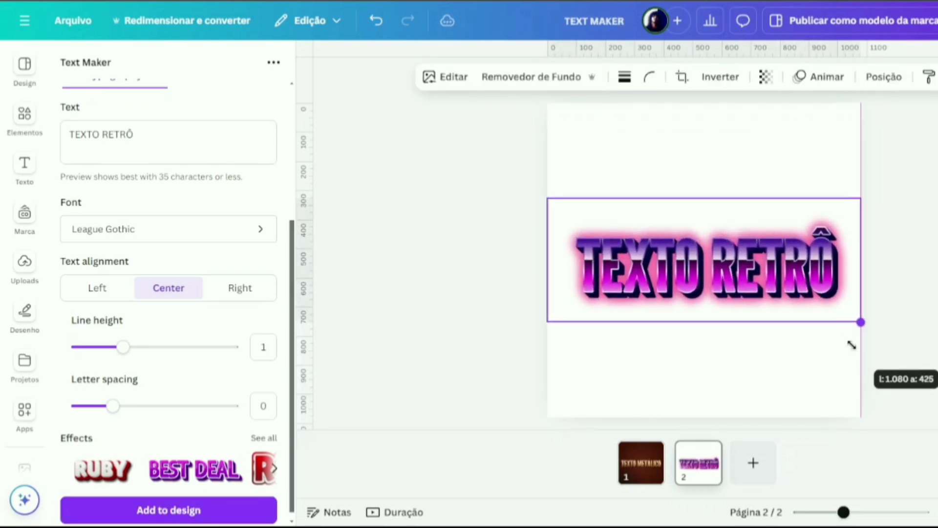
click(923, 164)
click(658, 131)
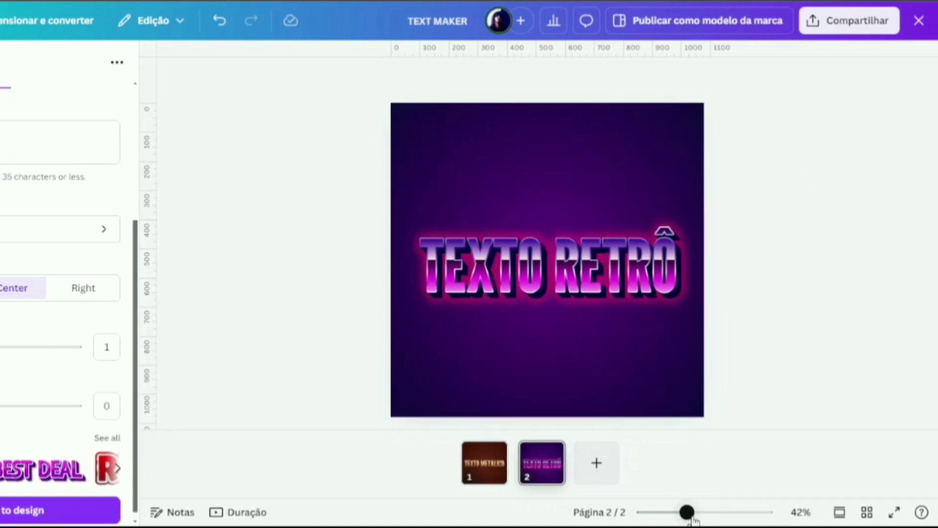
Step: Examine the retro text up close and look through Text Maker's complete list of effects
drag(687, 512, 714, 512)
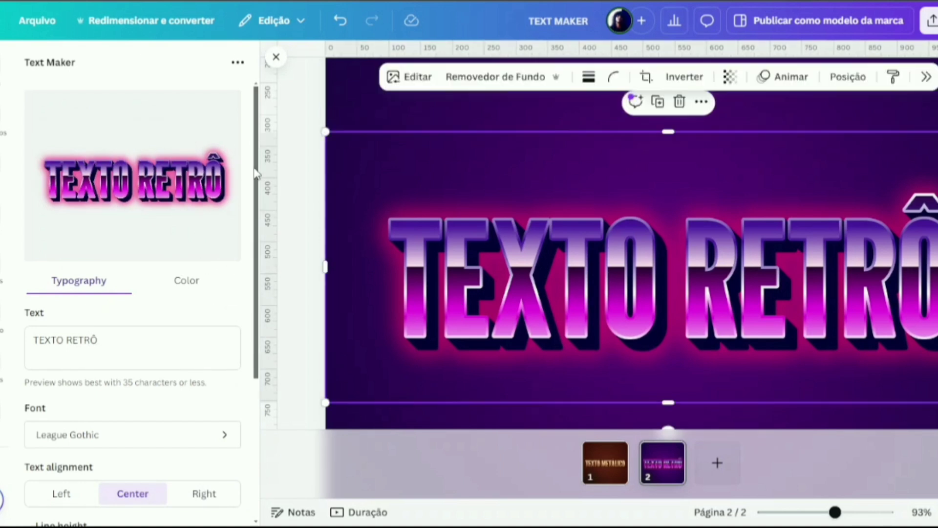
drag(255, 174, 268, 336)
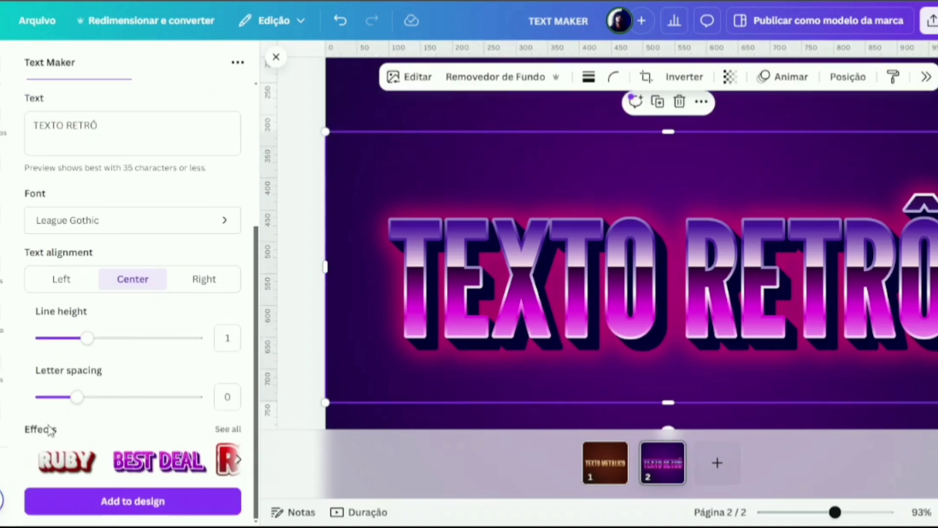
click(229, 429)
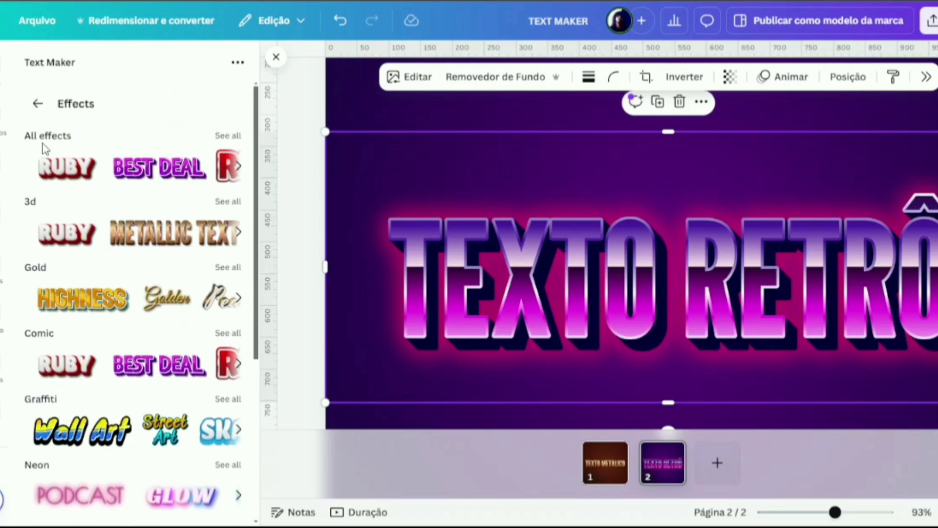
click(221, 137)
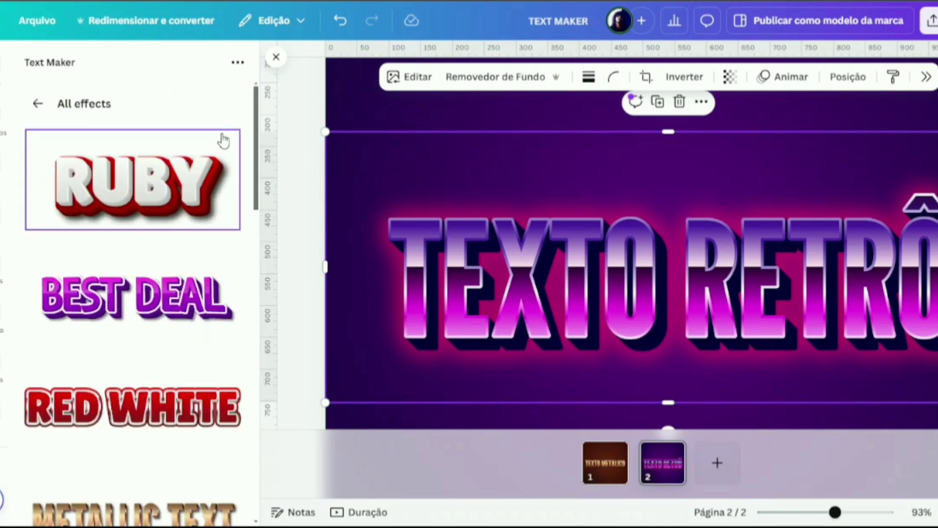
mouse_move(258, 118)
mouse_down()
mouse_move(253, 494)
mouse_move(267, 299)
mouse_move(240, 125)
mouse_move(254, 107)
mouse_up()
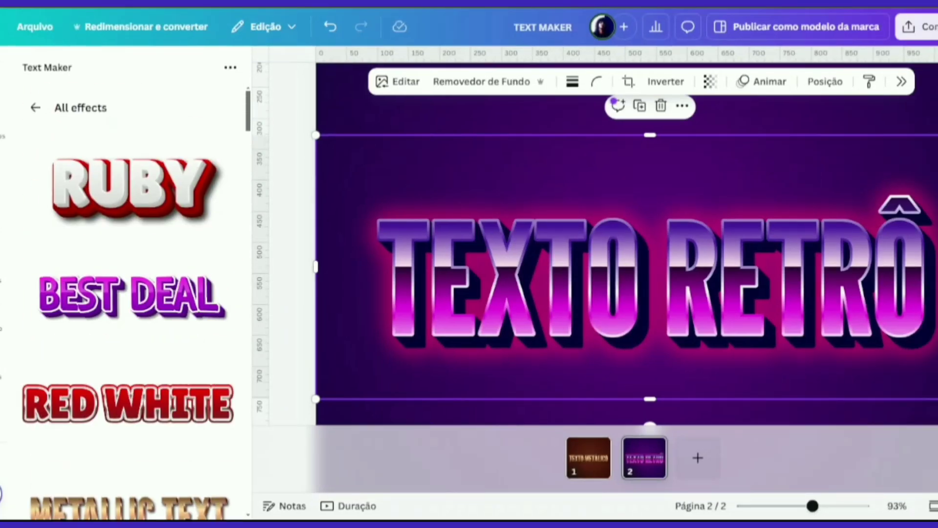